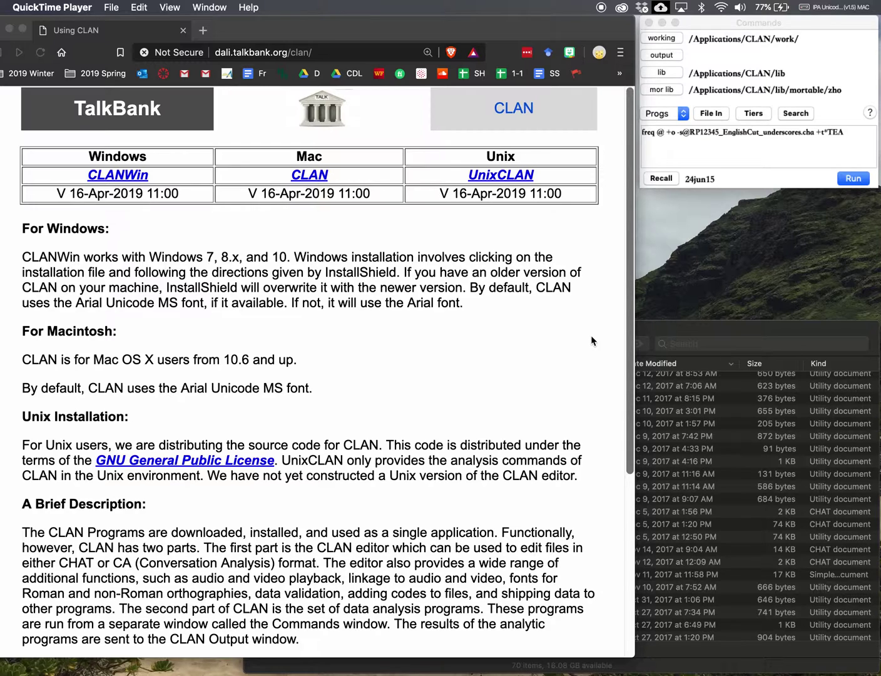
Step: Delete the old freq command text so the Commands line is blank
{"action": "left_click", "coordinate": [783, 132]}
{"action": "double_click", "coordinate": [783, 132]}
{"action": "key", "text": "BackSpace"}
{"action": "double_click", "coordinate": [781, 130]}
{"action": "key", "text": "super+a"}
{"action": "key", "text": "BackSpace"}
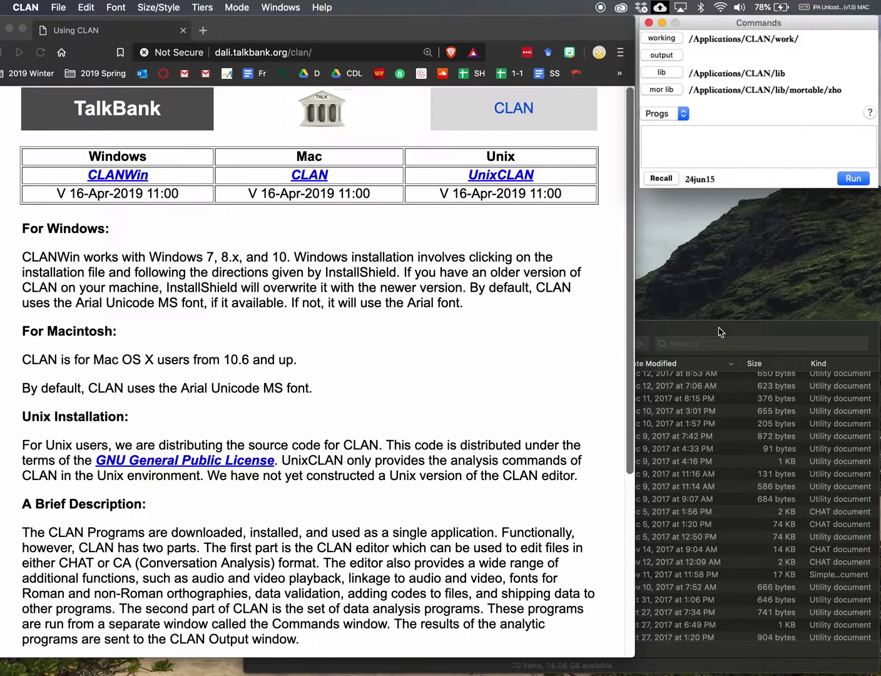
Step: Navigate Finder to Desktop > RP1-5 April 22 2018 > All TPRS classes
{"action": "left_click", "coordinate": [693, 326]}
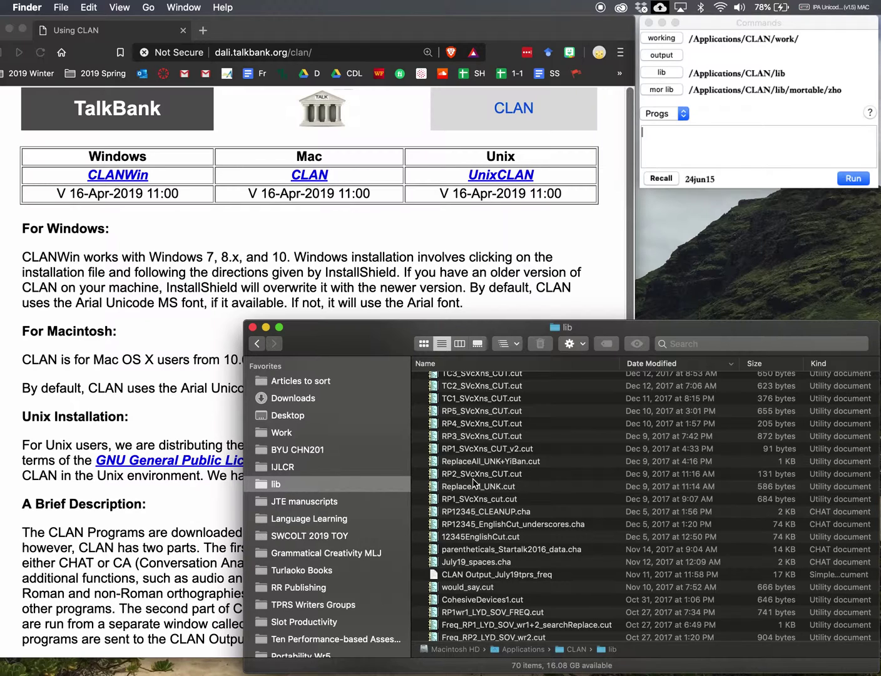
{"action": "left_click", "coordinate": [717, 150]}
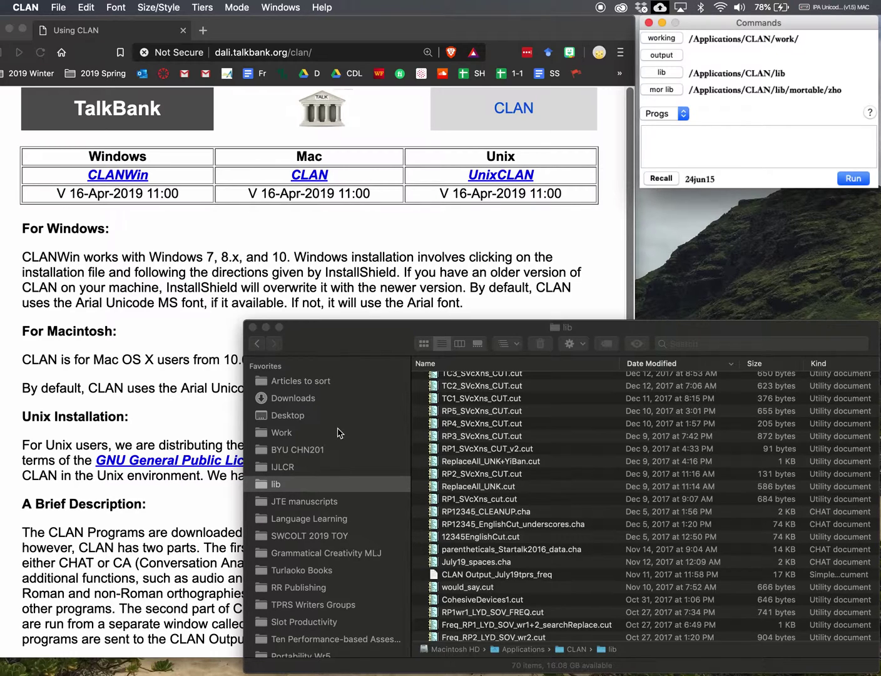
{"action": "left_click", "coordinate": [351, 417]}
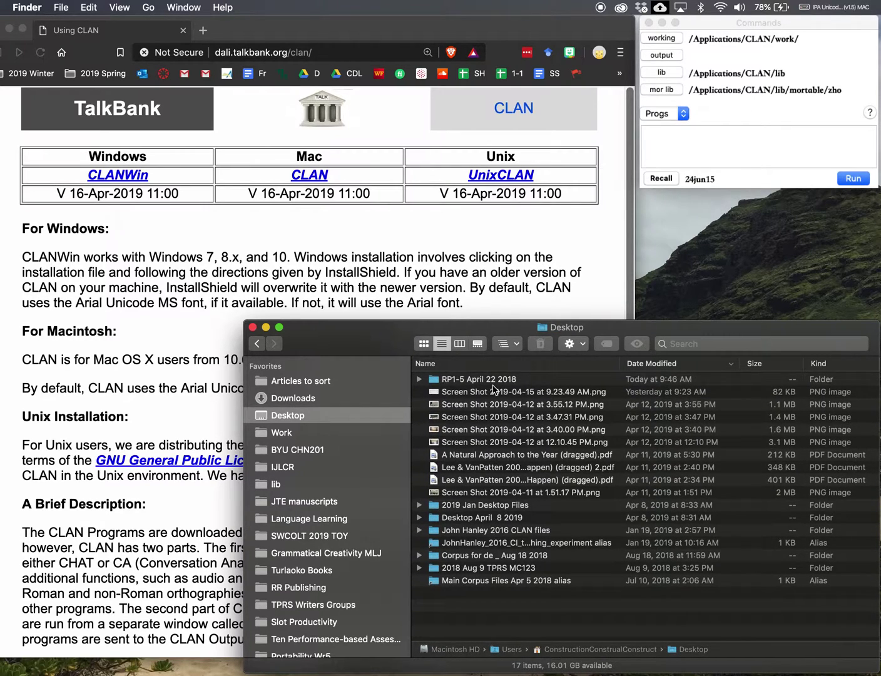
{"action": "left_click", "coordinate": [493, 379]}
{"action": "double_click", "coordinate": [493, 379]}
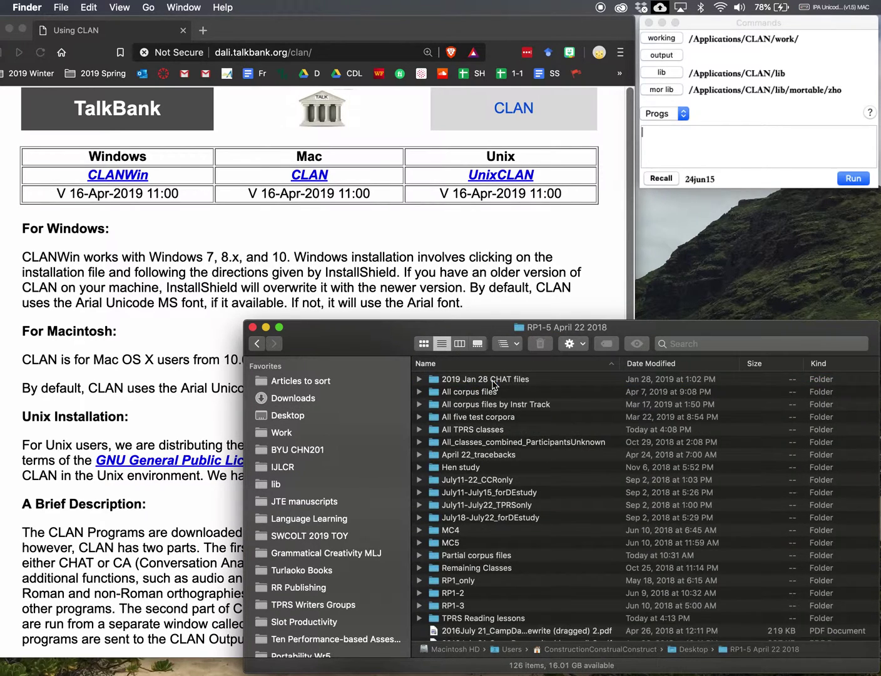
{"action": "left_click", "coordinate": [467, 430]}
{"action": "double_click", "coordinate": [466, 430]}
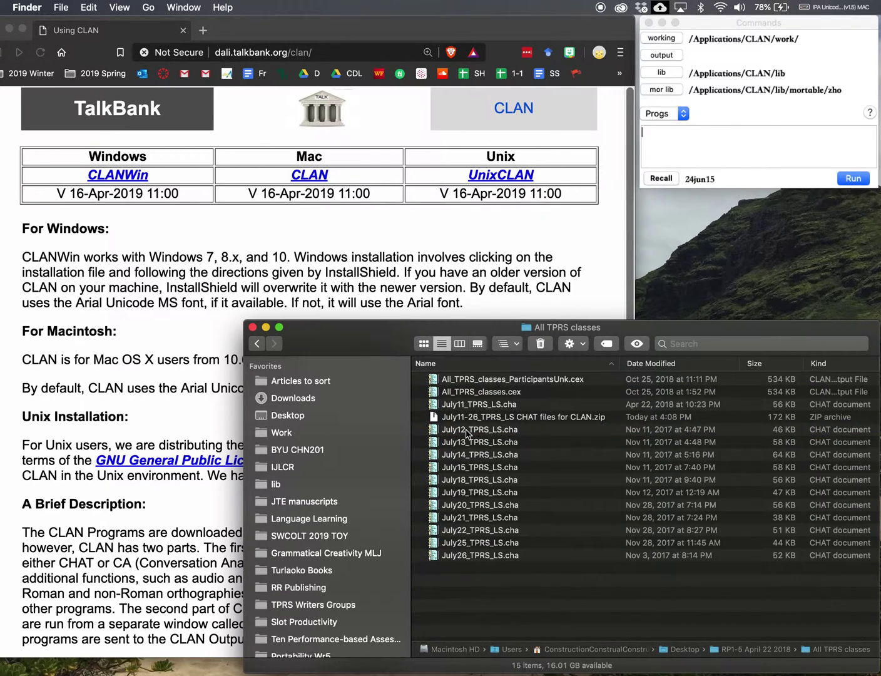
Step: Open and close July11_TPRS_LS.cha, then open July18_TPRS_LS.cha in CLAN
{"action": "double_click", "coordinate": [490, 405]}
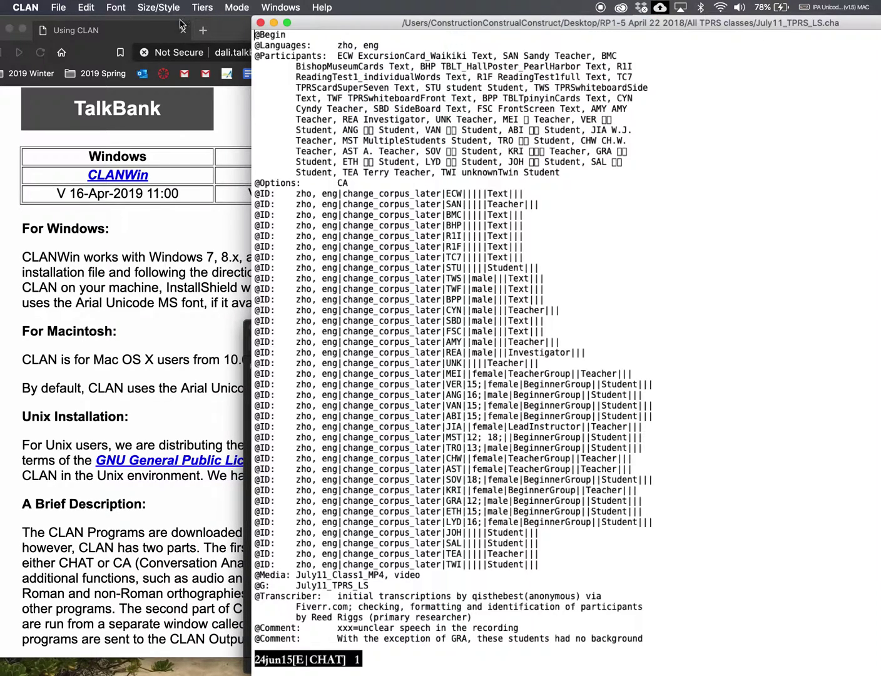
{"action": "left_click", "coordinate": [260, 23]}
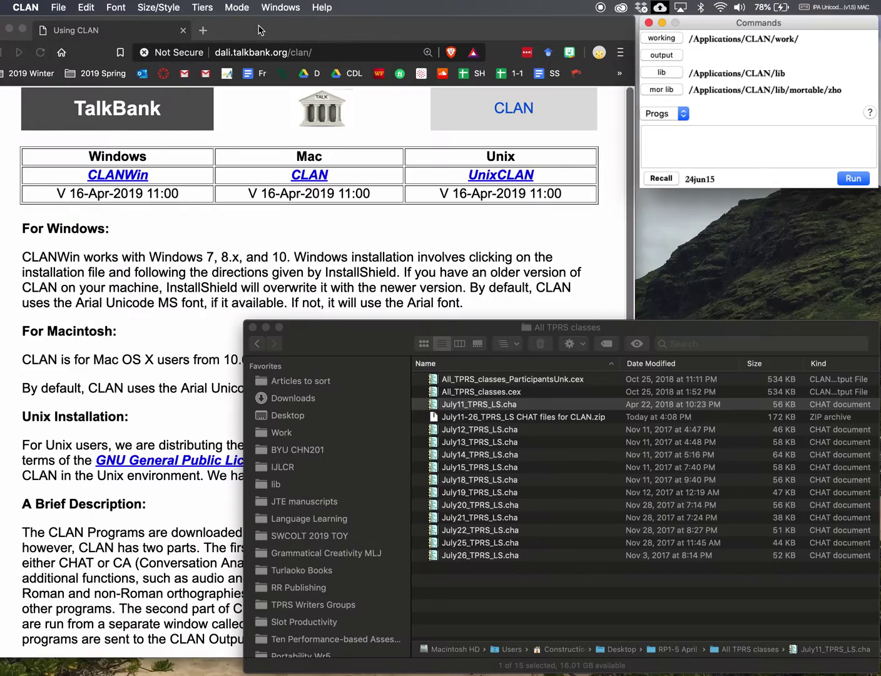
{"action": "double_click", "coordinate": [481, 480]}
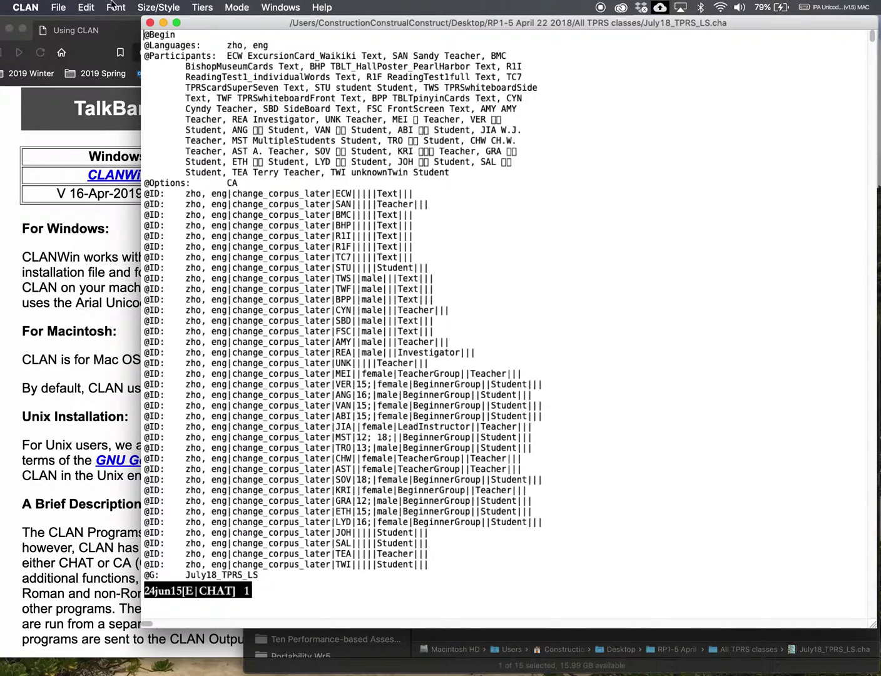
Step: Display July18_TPRS_LS.cha in Songti SC Black and examine the comment line
{"action": "left_click", "coordinate": [116, 7]}
{"action": "left_click", "coordinate": [129, 60]}
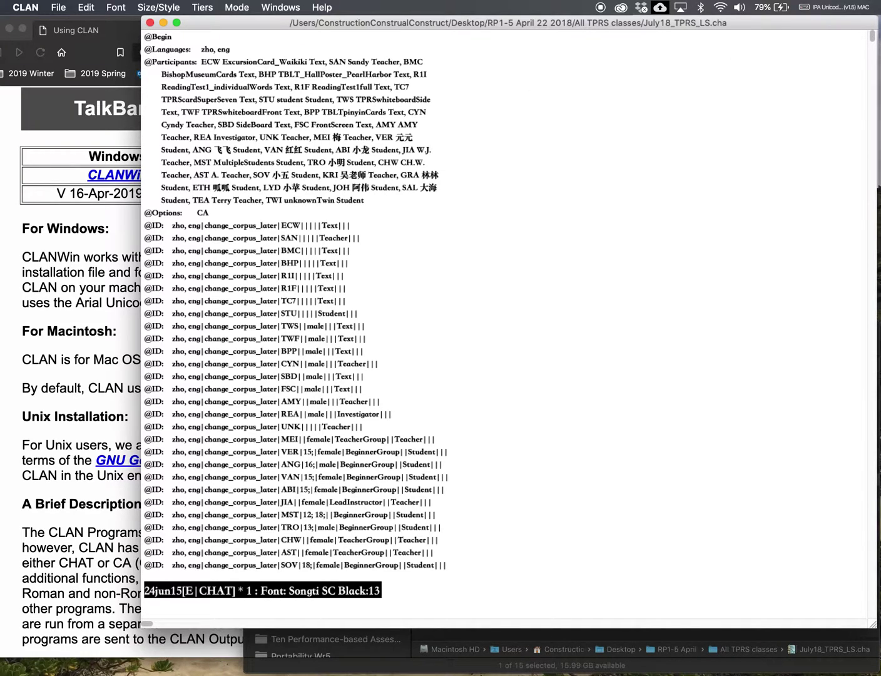
{"action": "left_click_drag", "start_coordinate": [876, 35], "coordinate": [872, 431]}
{"action": "scroll", "coordinate": [406, 310], "scroll_direction": "up", "scroll_amount": 3}
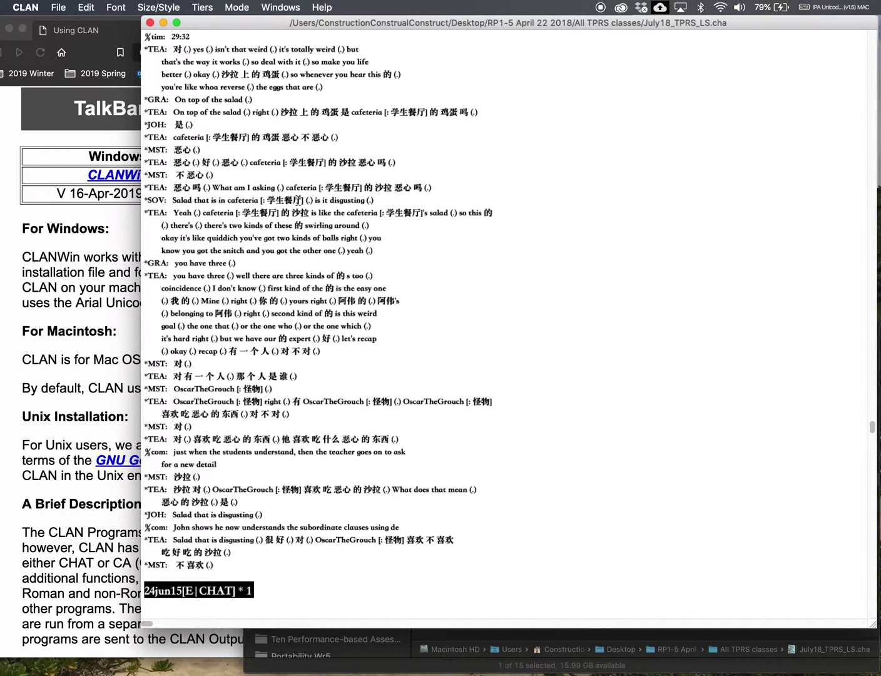
{"action": "scroll", "coordinate": [221, 216], "scroll_direction": "down", "scroll_amount": 3}
{"action": "scroll", "coordinate": [207, 266], "scroll_direction": "down", "scroll_amount": 3}
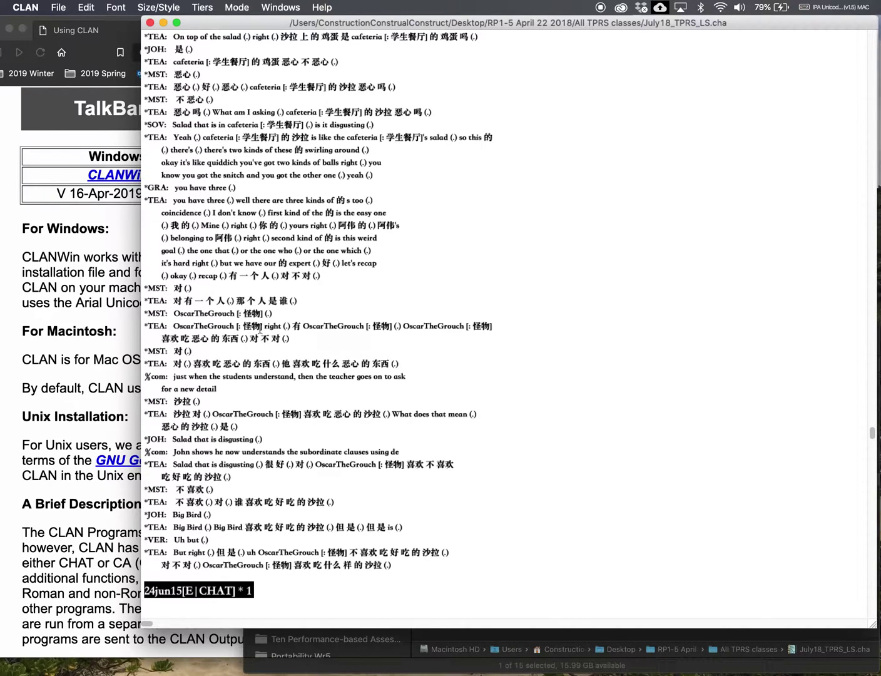
{"action": "left_click_drag", "start_coordinate": [146, 377], "coordinate": [153, 377]}
{"action": "left_click", "coordinate": [167, 377]}
{"action": "left_click_drag", "start_coordinate": [146, 453], "coordinate": [170, 453]}
{"action": "scroll", "coordinate": [170, 454], "scroll_direction": "up", "scroll_amount": 3}
{"action": "scroll", "coordinate": [170, 453], "scroll_direction": "up", "scroll_amount": 4}
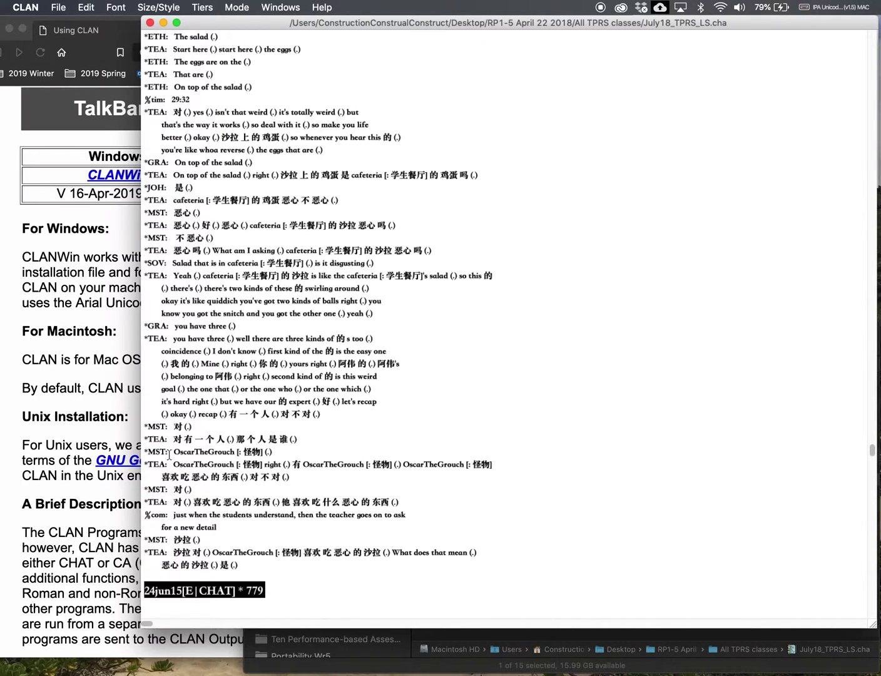
Step: Inspect the *GRA and *MST lines, selecting the word 恶心
{"action": "triple_click", "coordinate": [147, 165]}
{"action": "left_click", "coordinate": [155, 183]}
{"action": "triple_click", "coordinate": [154, 211]}
{"action": "left_click", "coordinate": [190, 213]}
{"action": "double_click", "coordinate": [182, 213]}
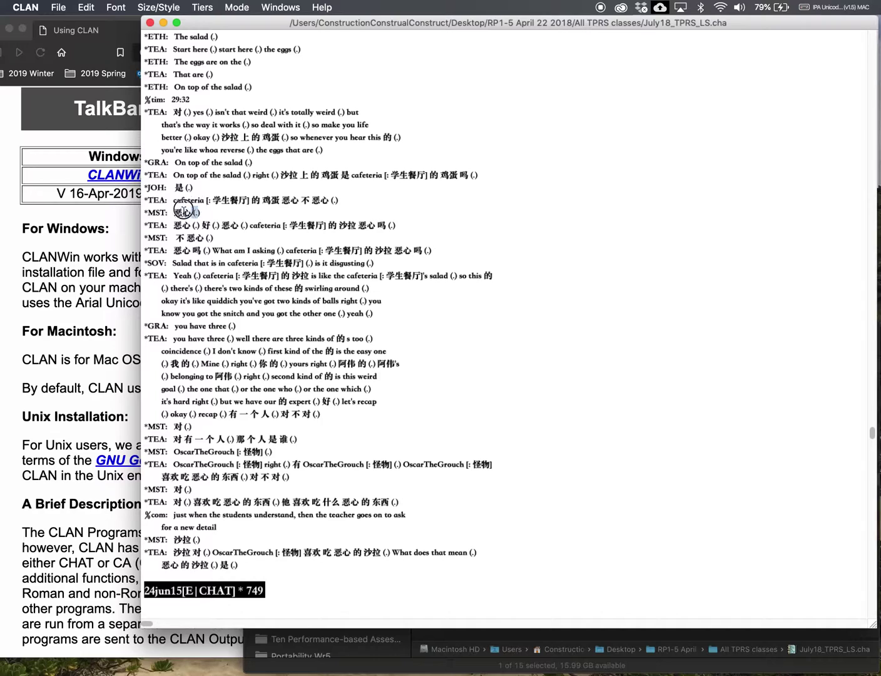
Step: Close the July18 transcript and answer the save-changes prompt
{"action": "left_click", "coordinate": [150, 22]}
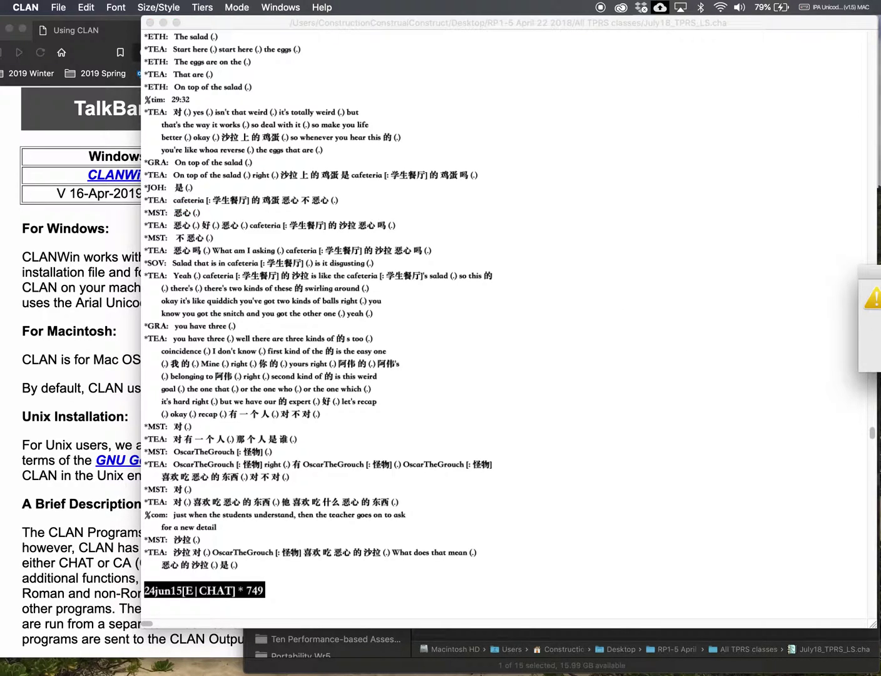
{"action": "left_click_drag", "start_coordinate": [880, 262], "coordinate": [792, 279]}
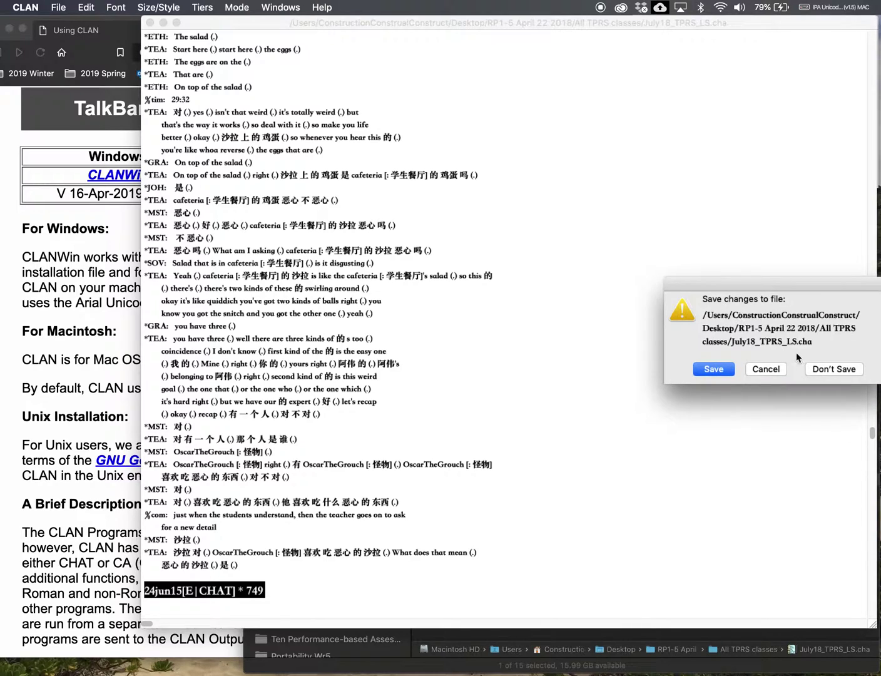
{"action": "left_click", "coordinate": [823, 370]}
{"action": "left_click", "coordinate": [697, 162]}
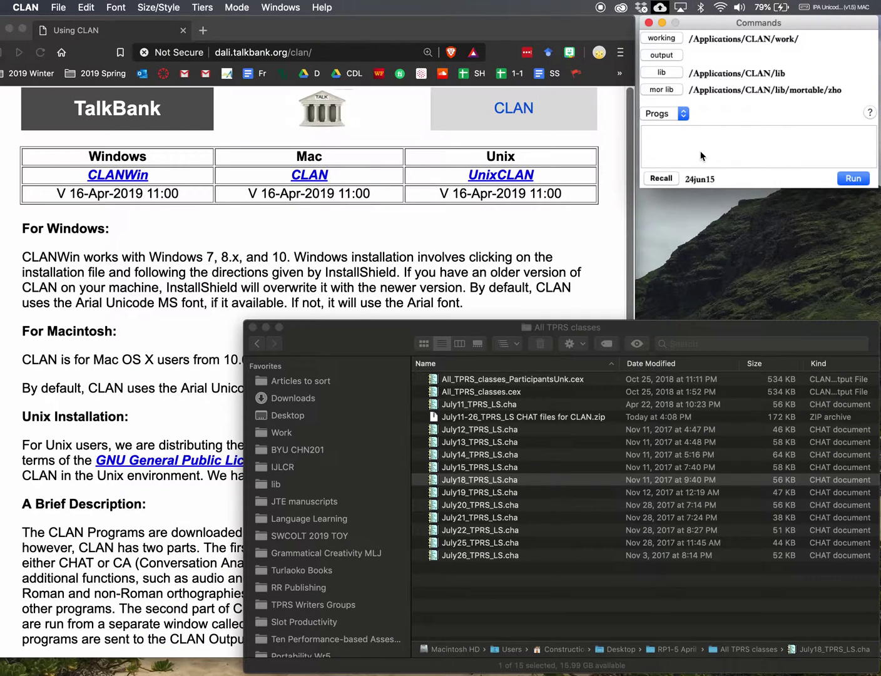
Step: Choose freq from the Progs list and run it bare to show its usage help
{"action": "left_click", "coordinate": [680, 113]}
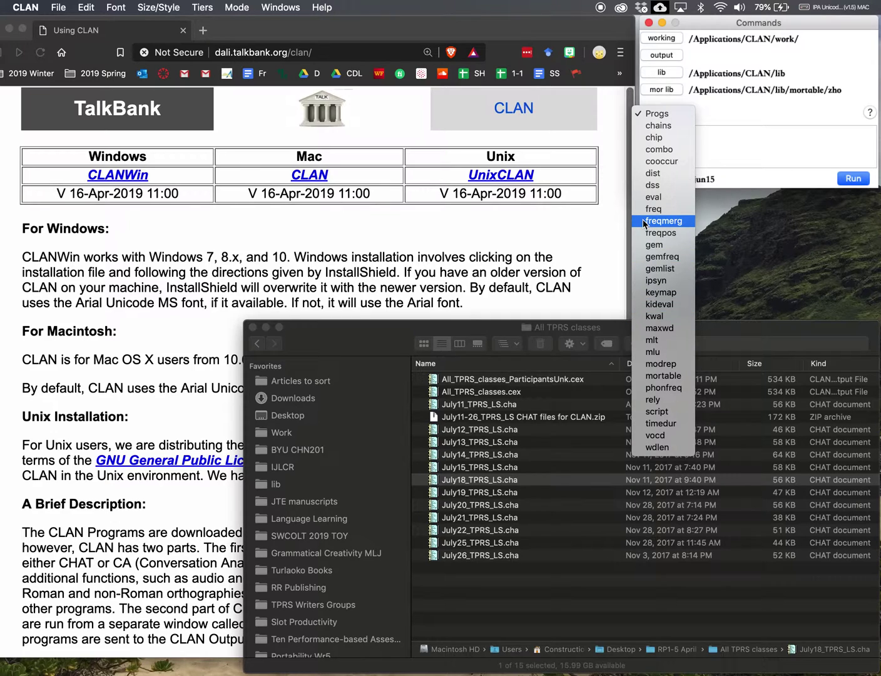
{"action": "left_click", "coordinate": [685, 211]}
{"action": "type", "text": "freq \\\\\\"}
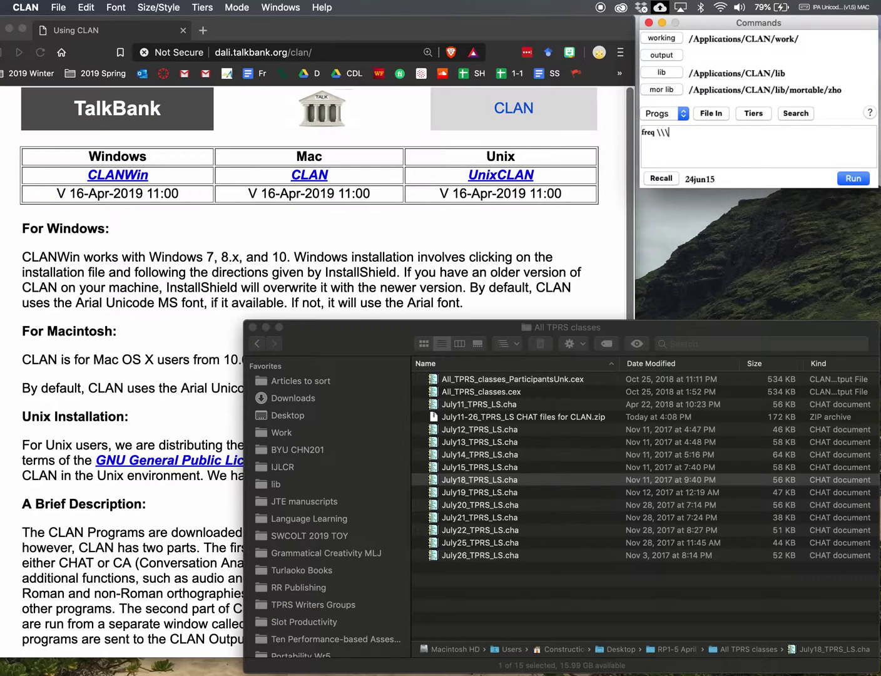
{"action": "key", "text": "BackSpace"}
{"action": "key", "text": "BackSpace"}
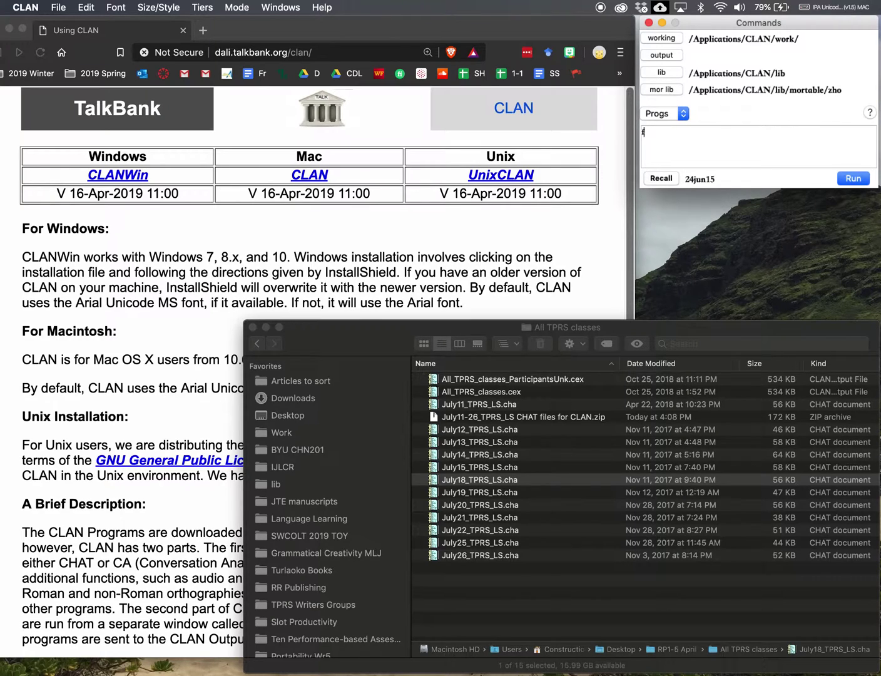
{"action": "type", "text": "q"}
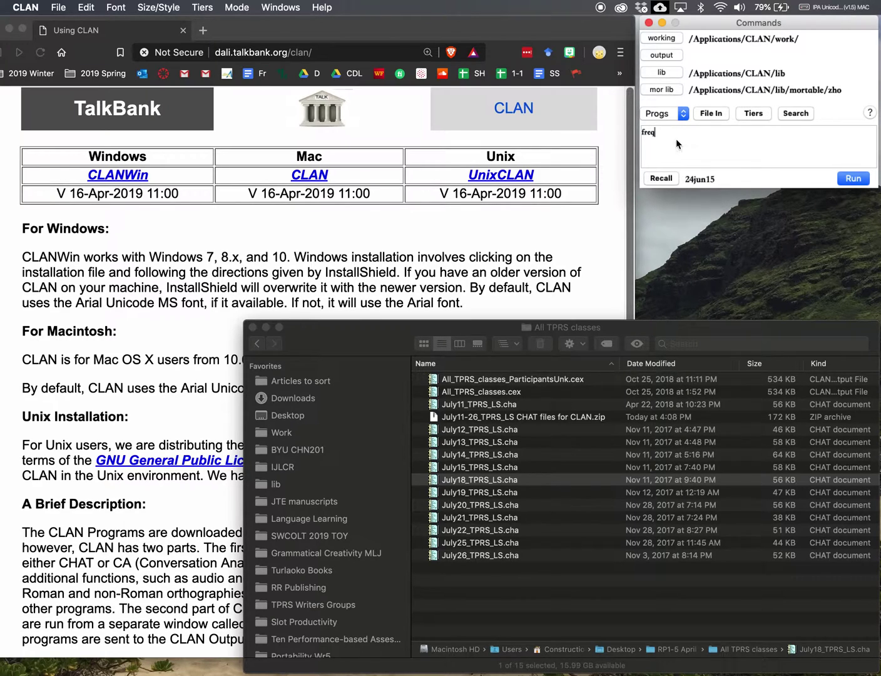
{"action": "key", "text": "Return"}
Step: Read the FREQ help, noting the +o and +o3 options, then close the Output window
{"action": "left_click", "coordinate": [219, 178]}
{"action": "scroll", "coordinate": [219, 178], "scroll_direction": "up", "scroll_amount": 5}
{"action": "scroll", "coordinate": [219, 178], "scroll_direction": "up", "scroll_amount": 5}
{"action": "scroll", "coordinate": [207, 152], "scroll_direction": "up", "scroll_amount": 5}
{"action": "scroll", "coordinate": [185, 127], "scroll_direction": "up", "scroll_amount": 5}
{"action": "left_click", "coordinate": [142, 91]}
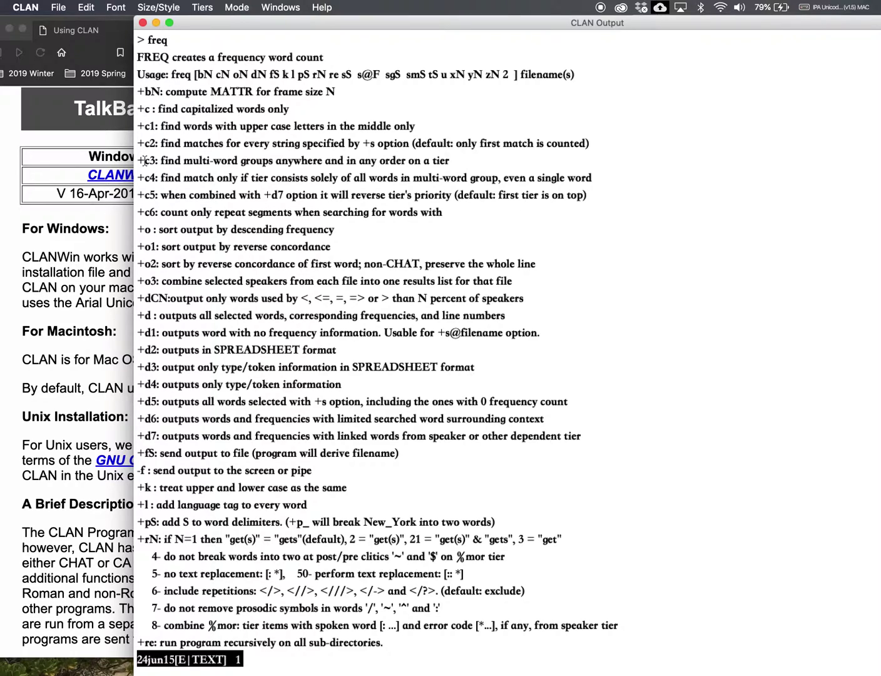
{"action": "left_click_drag", "start_coordinate": [139, 229], "coordinate": [151, 229]}
{"action": "left_click", "coordinate": [138, 281]}
{"action": "left_click_drag", "start_coordinate": [138, 281], "coordinate": [158, 281]}
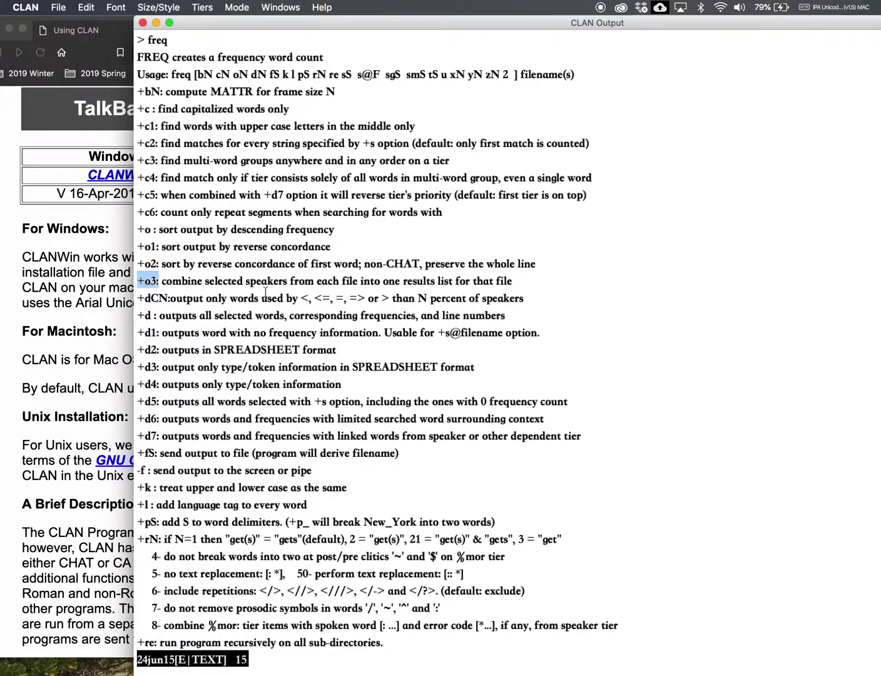
{"action": "scroll", "coordinate": [151, 317], "scroll_direction": "down", "scroll_amount": 10}
{"action": "scroll", "coordinate": [151, 324], "scroll_direction": "down", "scroll_amount": 10}
{"action": "scroll", "coordinate": [153, 331], "scroll_direction": "down", "scroll_amount": 8}
{"action": "scroll", "coordinate": [154, 340], "scroll_direction": "down", "scroll_amount": 5}
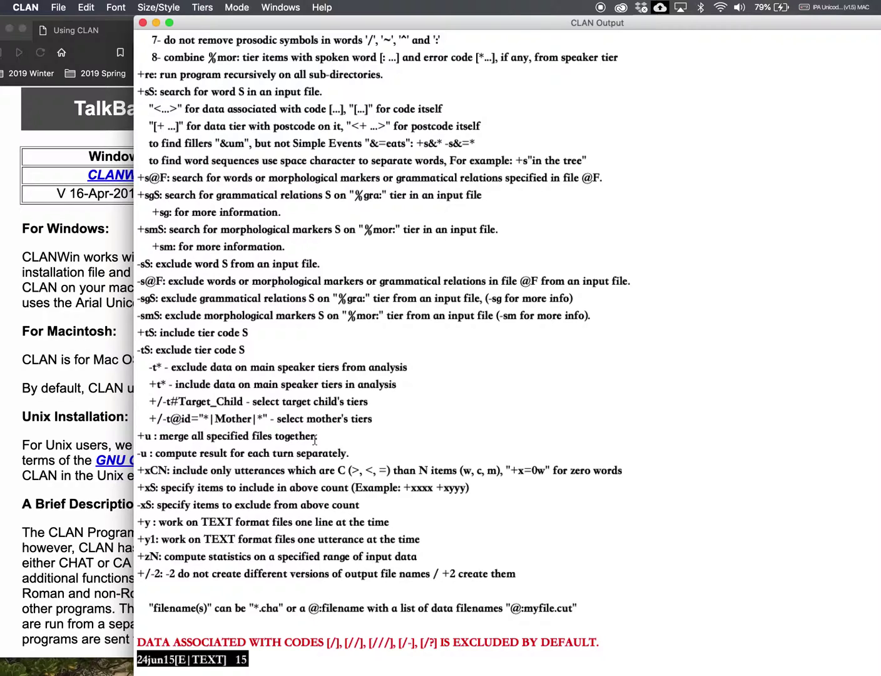
{"action": "scroll", "coordinate": [313, 440], "scroll_direction": "up", "scroll_amount": 5}
{"action": "scroll", "coordinate": [221, 246], "scroll_direction": "up", "scroll_amount": 8}
{"action": "scroll", "coordinate": [222, 246], "scroll_direction": "up", "scroll_amount": 3}
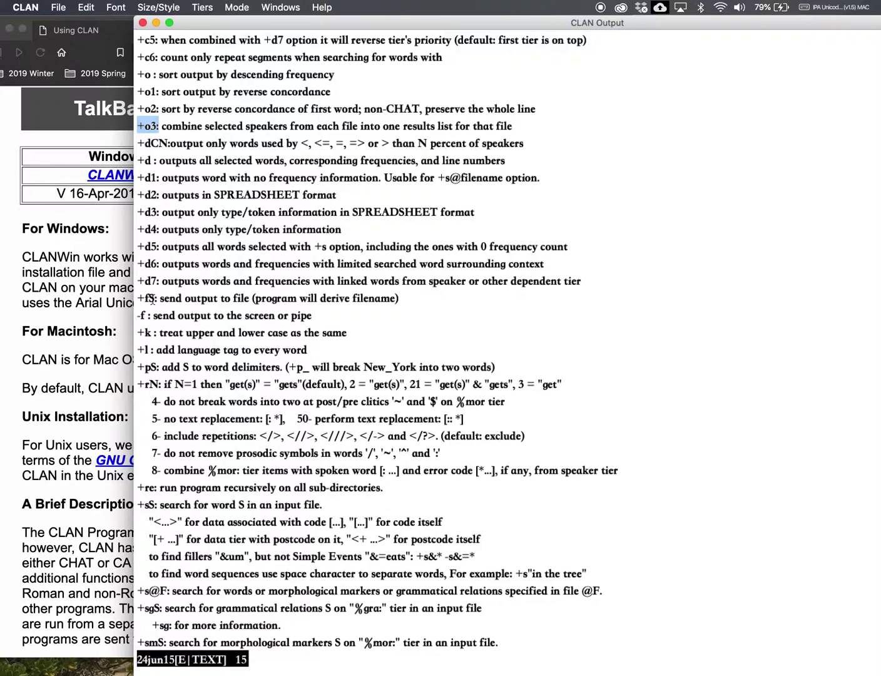
{"action": "scroll", "coordinate": [175, 190], "scroll_direction": "up", "scroll_amount": 5}
{"action": "scroll", "coordinate": [174, 191], "scroll_direction": "up", "scroll_amount": 4}
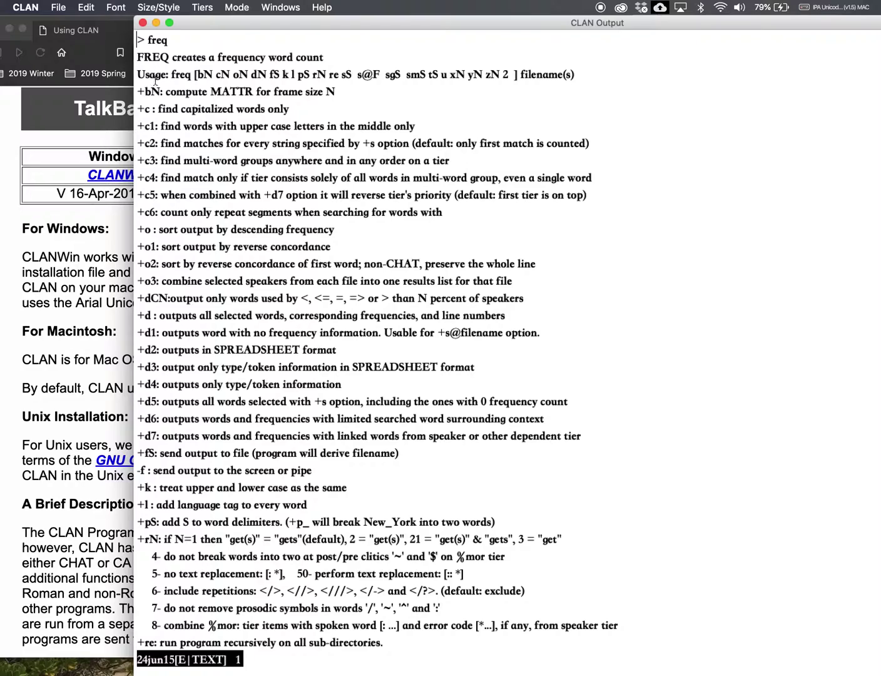
{"action": "scroll", "coordinate": [149, 71], "scroll_direction": "down", "scroll_amount": 5}
{"action": "scroll", "coordinate": [151, 76], "scroll_direction": "down", "scroll_amount": 5}
{"action": "scroll", "coordinate": [153, 77], "scroll_direction": "down", "scroll_amount": 4}
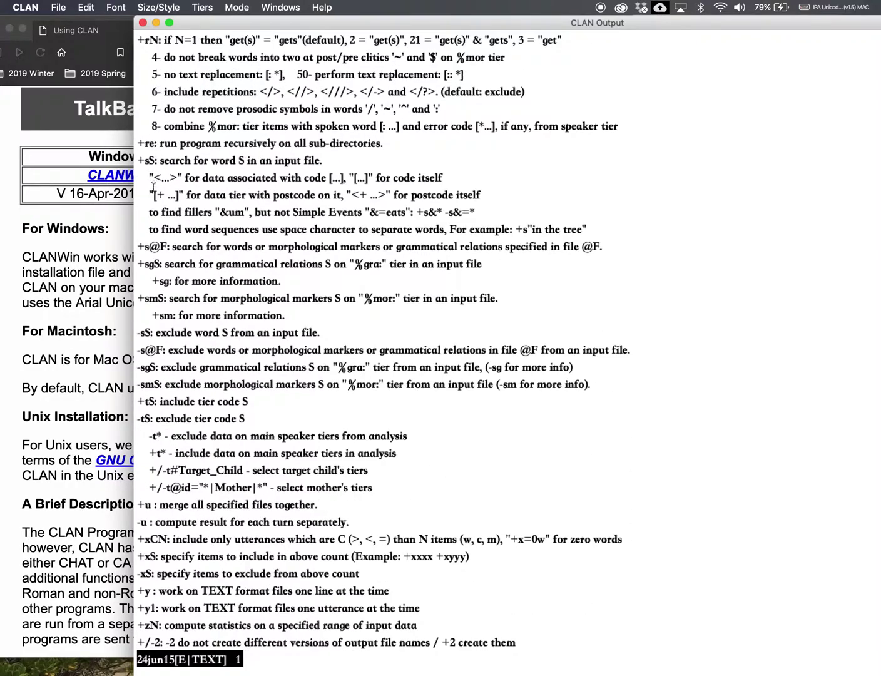
{"action": "scroll", "coordinate": [146, 255], "scroll_direction": "down", "scroll_amount": 2}
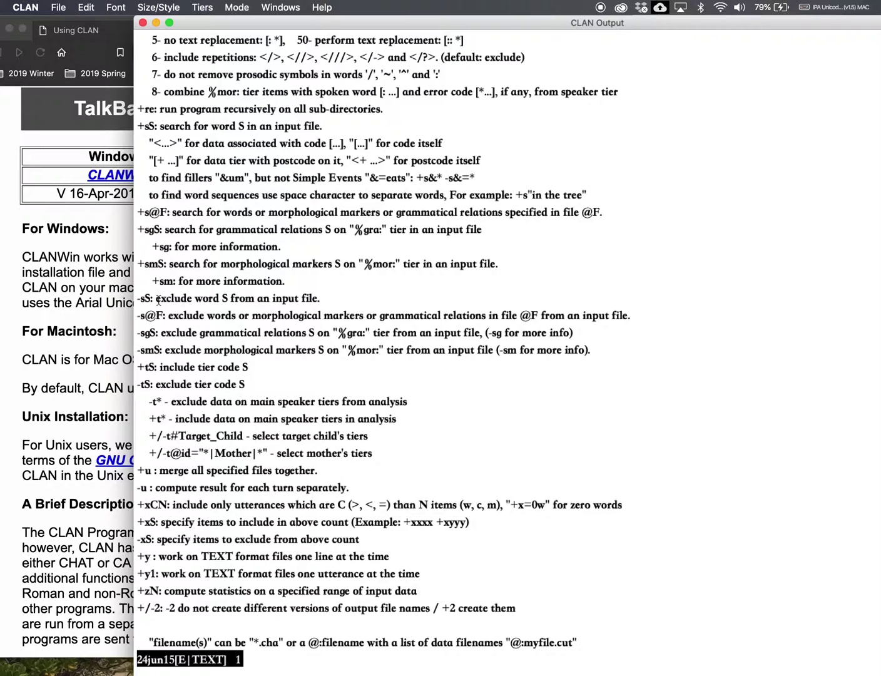
{"action": "left_click", "coordinate": [292, 298]}
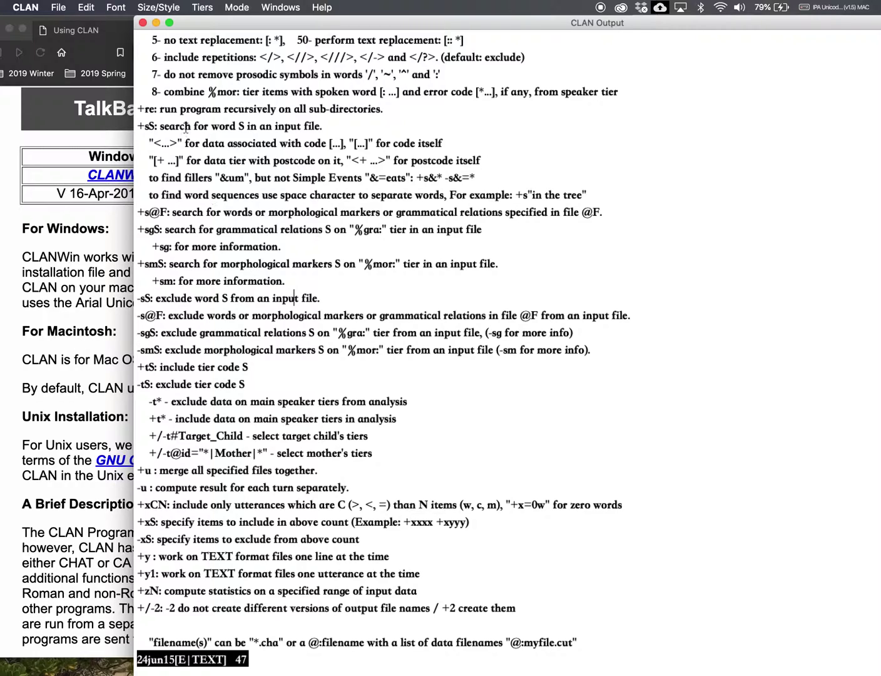
{"action": "left_click", "coordinate": [143, 23]}
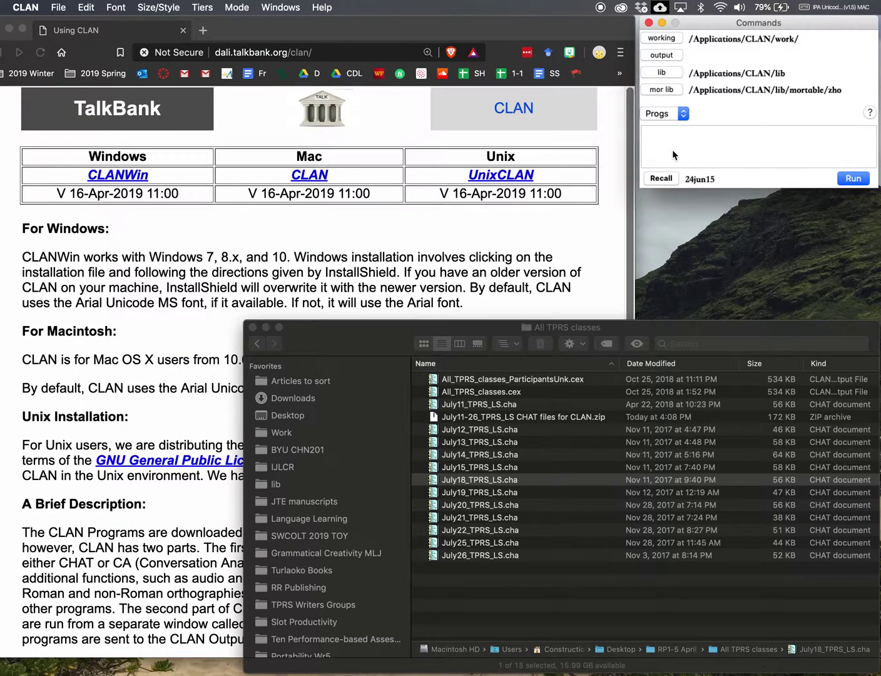
{"action": "type", "text": "freq"}
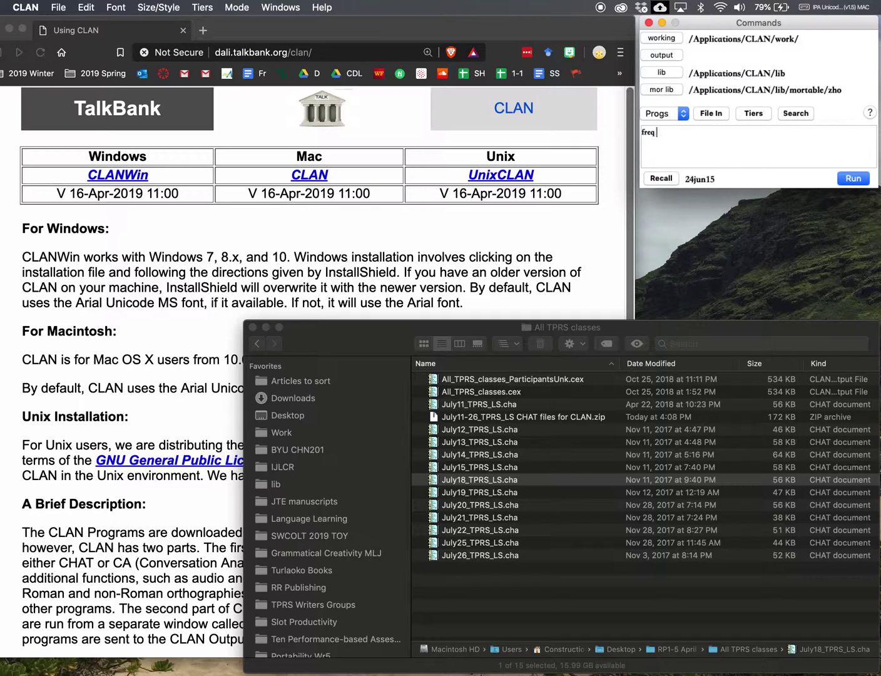
Step: Browse File In to Desktop > RP1-5 April 22 2018 > All TPRS classes
{"action": "left_click", "coordinate": [711, 113]}
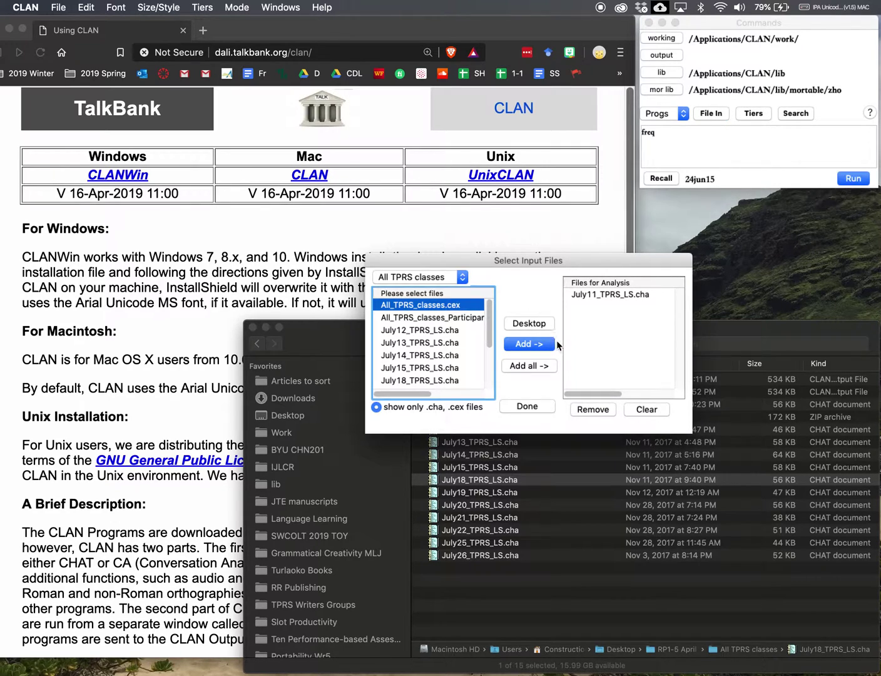
{"action": "left_click", "coordinate": [528, 323]}
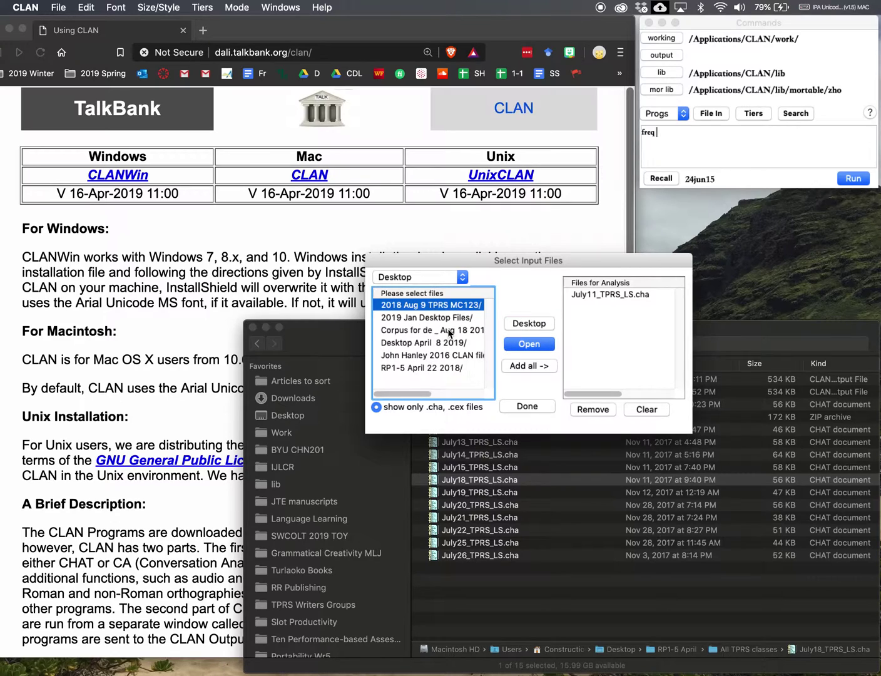
{"action": "double_click", "coordinate": [430, 367]}
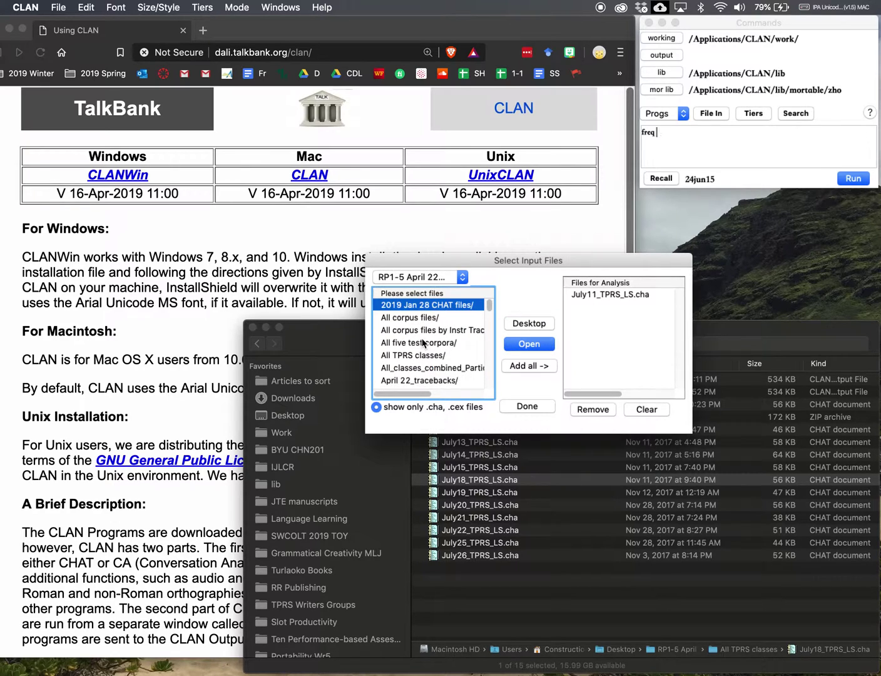
{"action": "double_click", "coordinate": [425, 354]}
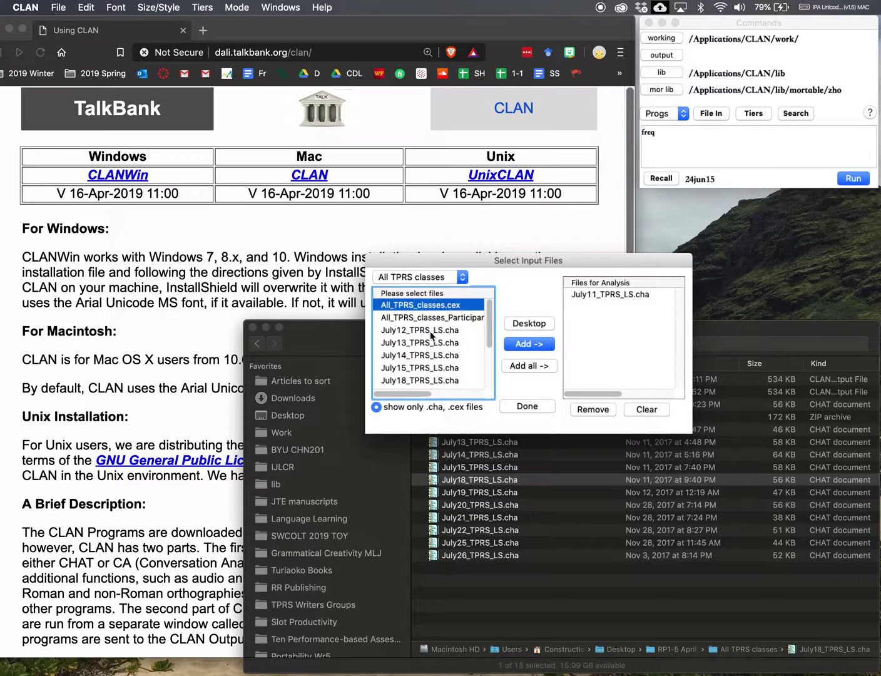
{"action": "scroll", "coordinate": [435, 333], "scroll_direction": "down", "scroll_amount": 5}
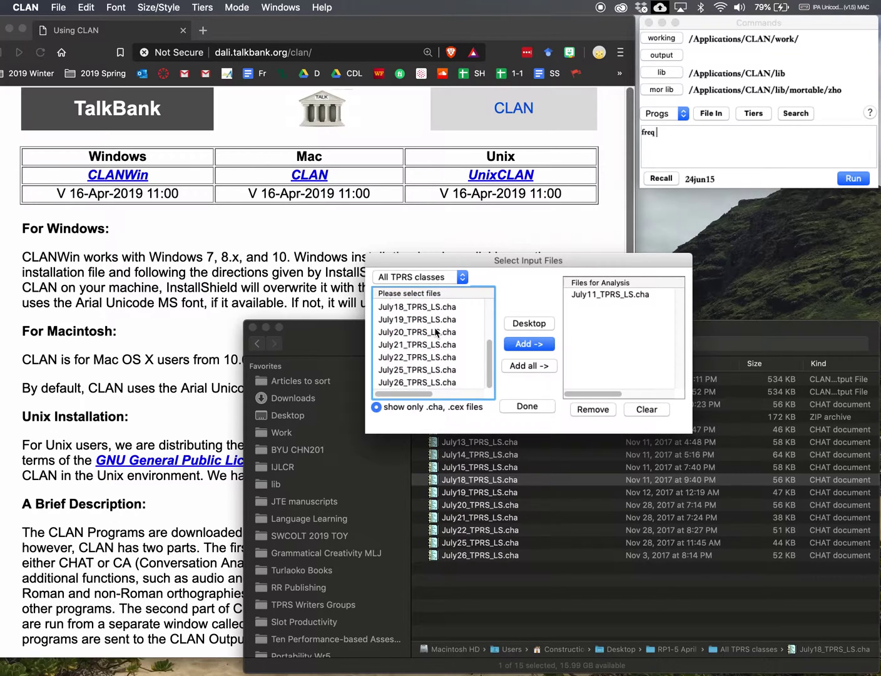
{"action": "scroll", "coordinate": [436, 332], "scroll_direction": "up", "scroll_amount": 5}
{"action": "scroll", "coordinate": [435, 332], "scroll_direction": "down", "scroll_amount": 5}
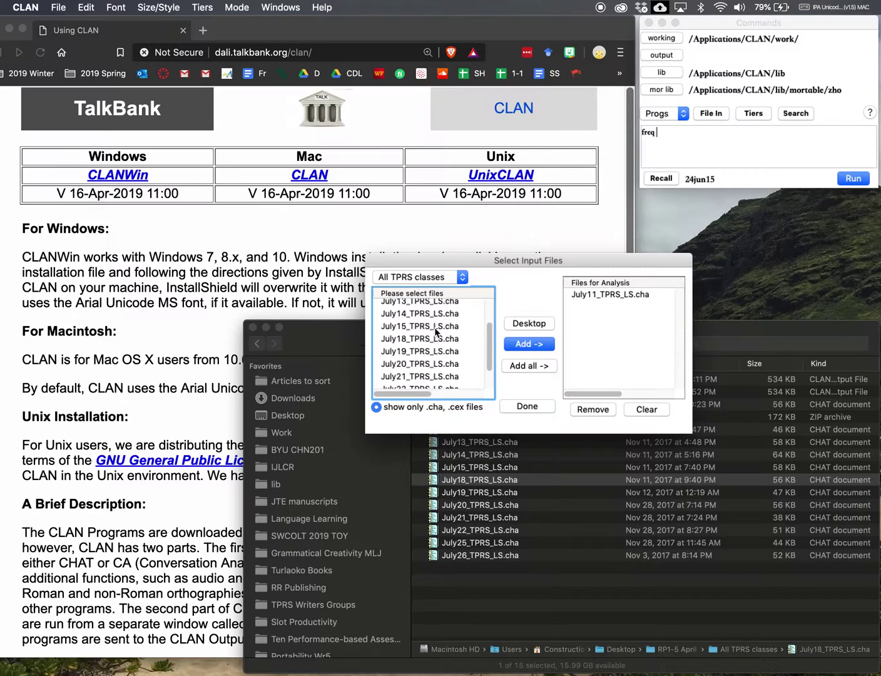
{"action": "scroll", "coordinate": [435, 332], "scroll_direction": "down", "scroll_amount": 3}
{"action": "scroll", "coordinate": [422, 320], "scroll_direction": "up", "scroll_amount": 8}
Step: Keep July11_TPRS_LS.cha as the single file for analysis and finish
{"action": "left_click", "coordinate": [422, 330]}
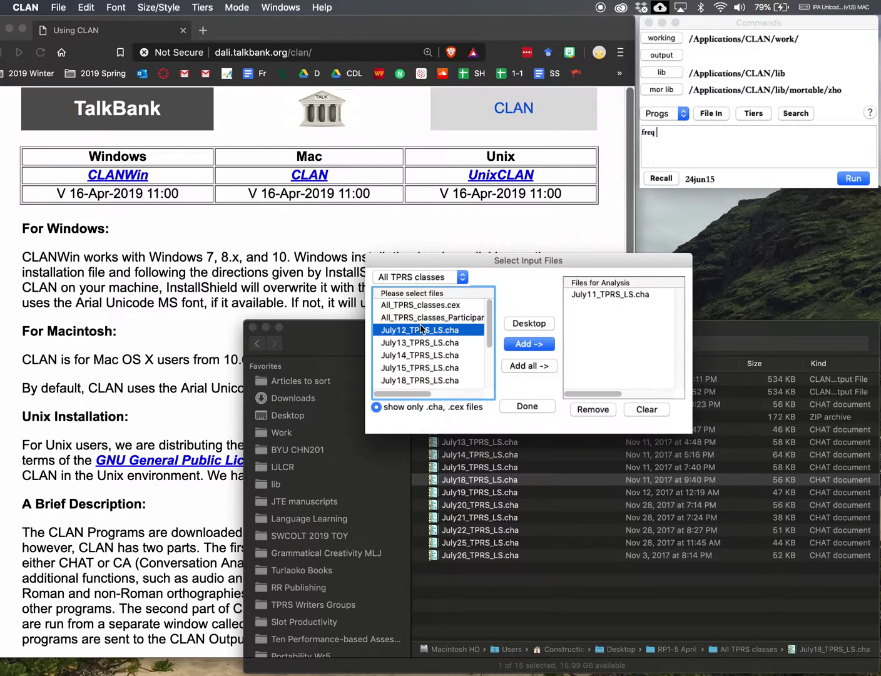
{"action": "key", "text": "Down"}
{"action": "key", "text": "Down"}
{"action": "key", "text": "Down"}
{"action": "key", "text": "Down"}
{"action": "key", "text": "Down"}
{"action": "key", "text": "Down"}
{"action": "key", "text": "Down"}
{"action": "key", "text": "Down"}
{"action": "key", "text": "Down"}
{"action": "key", "text": "Down"}
{"action": "key", "text": "Up"}
{"action": "key", "text": "Up"}
{"action": "key", "text": "Up"}
{"action": "key", "text": "Up"}
{"action": "key", "text": "Up"}
{"action": "key", "text": "Up"}
{"action": "scroll", "coordinate": [422, 330], "scroll_direction": "up", "scroll_amount": 5}
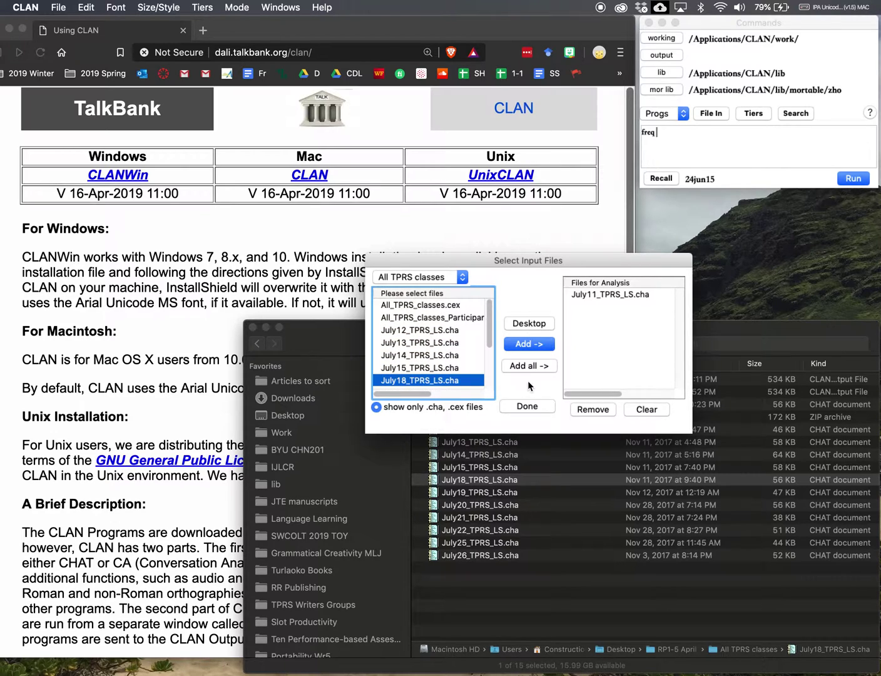
{"action": "left_click", "coordinate": [622, 296]}
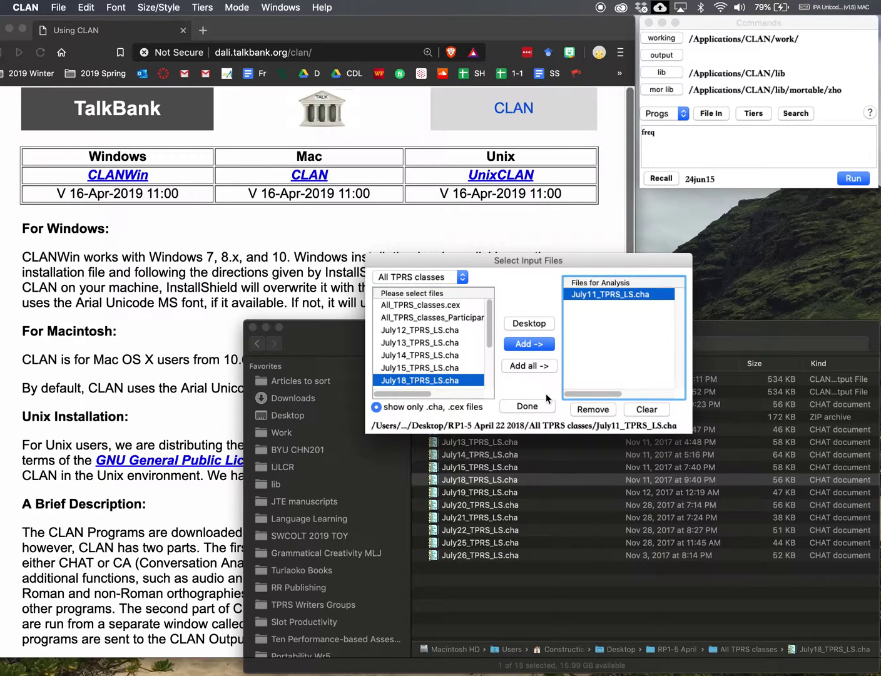
{"action": "left_click", "coordinate": [527, 406]}
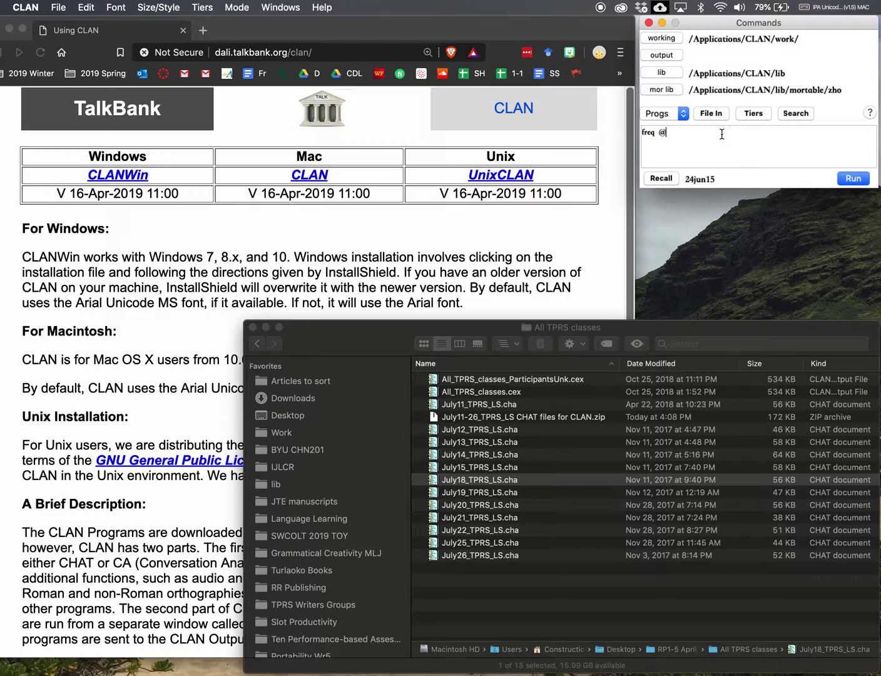
{"action": "type", "text": "+o"}
Step: Open the tier options for the freq @ +o command
{"action": "left_click", "coordinate": [753, 114]}
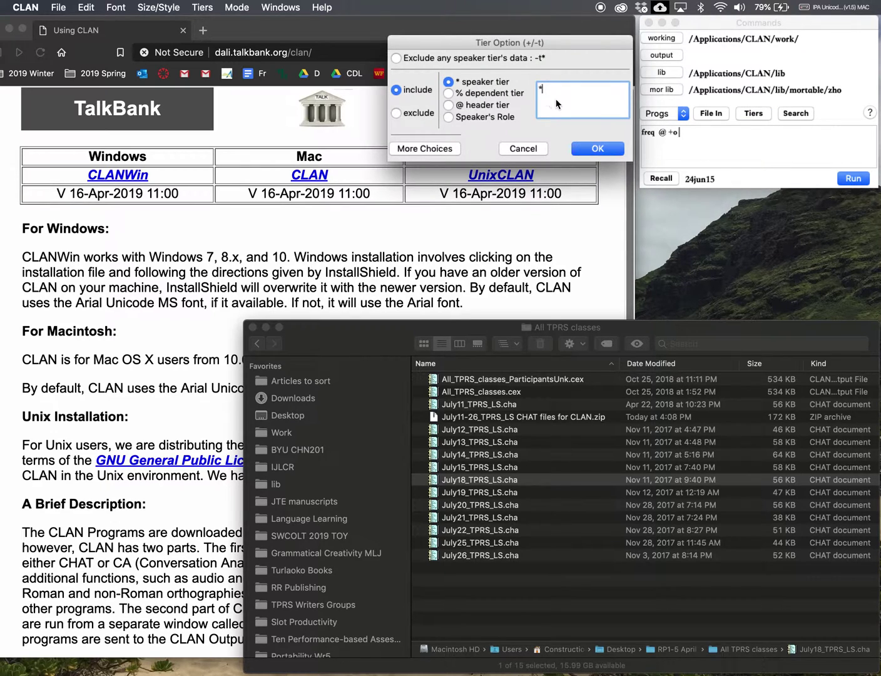
Step: Restrict the command to the *TEA teacher tier only
{"action": "left_click", "coordinate": [433, 149]}
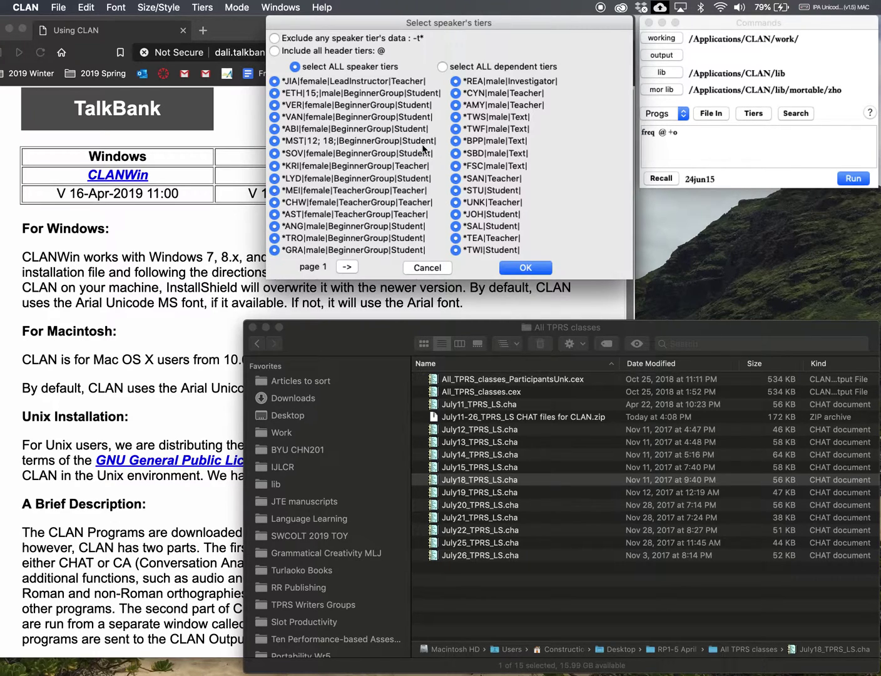
{"action": "left_click", "coordinate": [295, 67]}
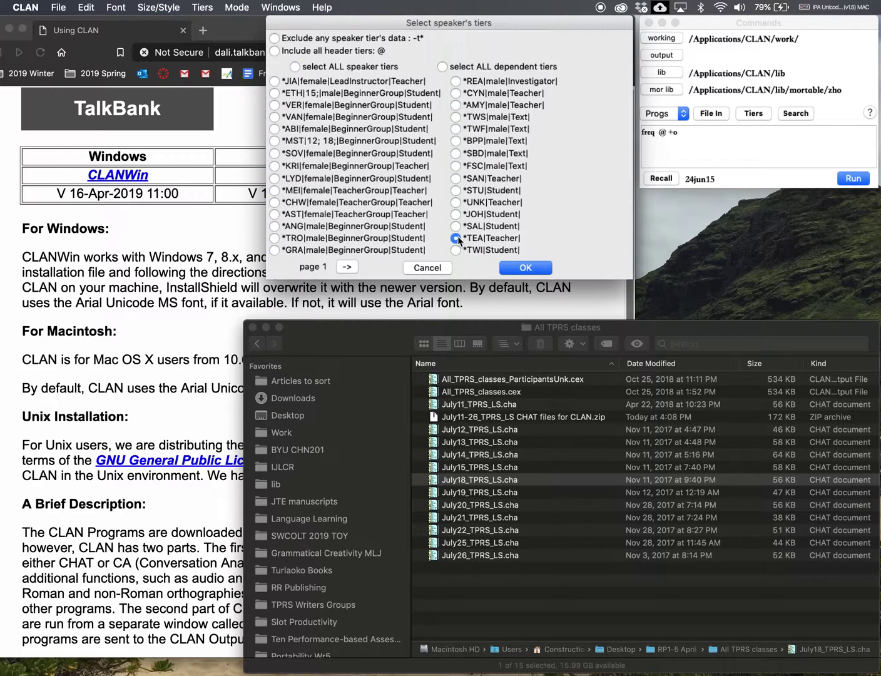
{"action": "left_click", "coordinate": [524, 268]}
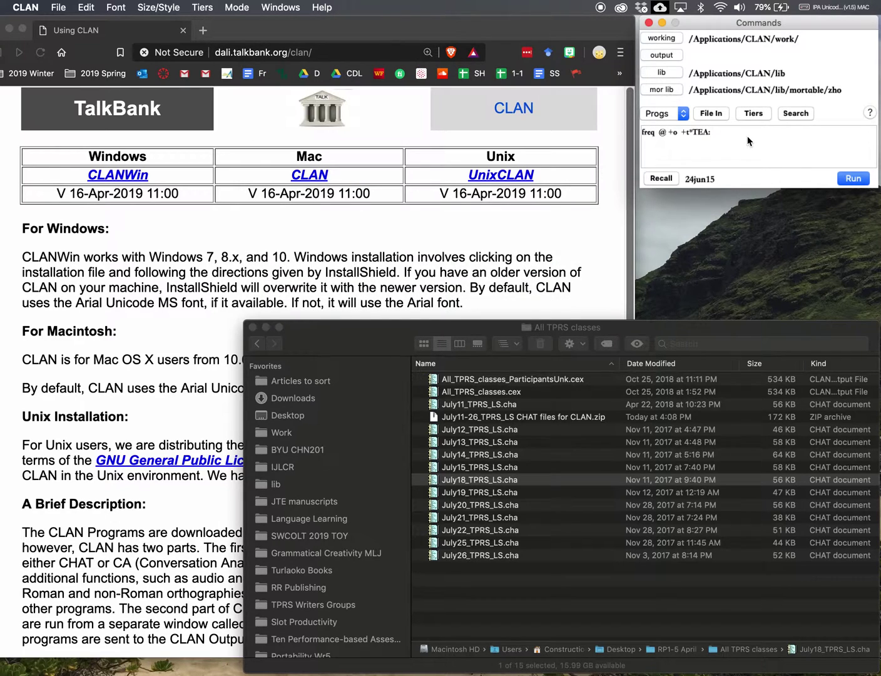
{"action": "type", "text": "+"}
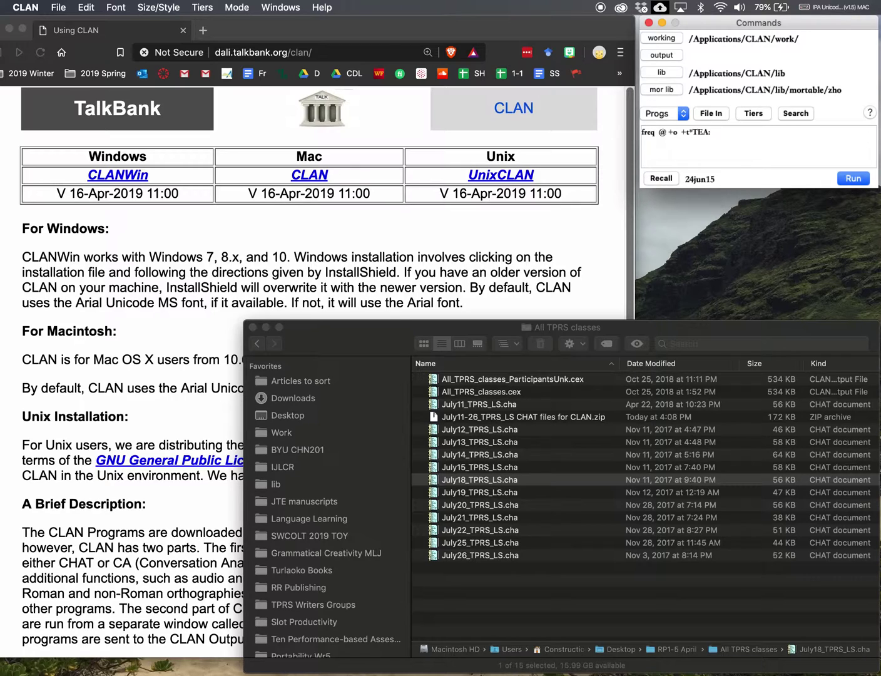
{"action": "type", "text": "u"}
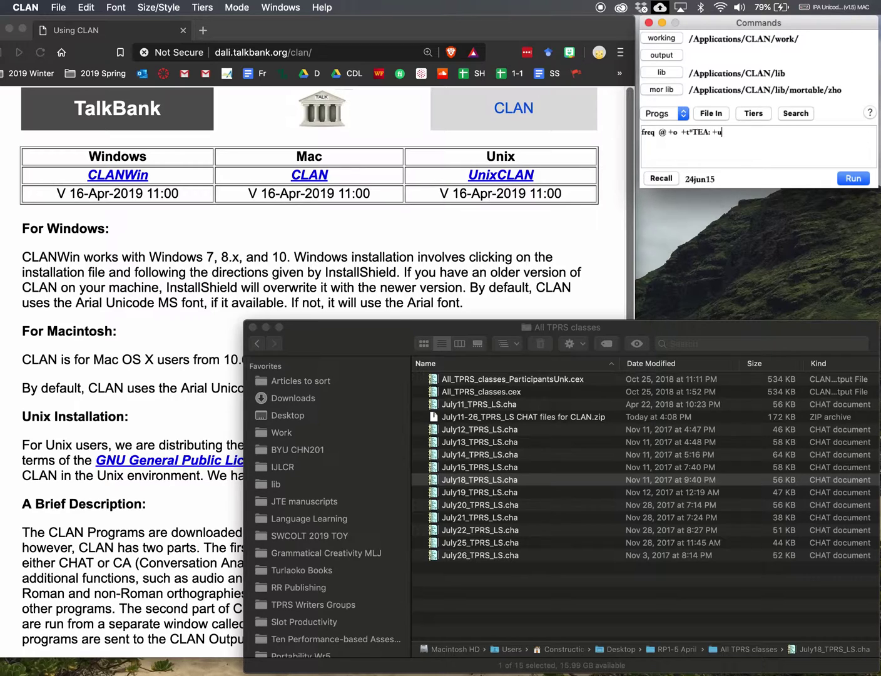
{"action": "type", "text": " +"}
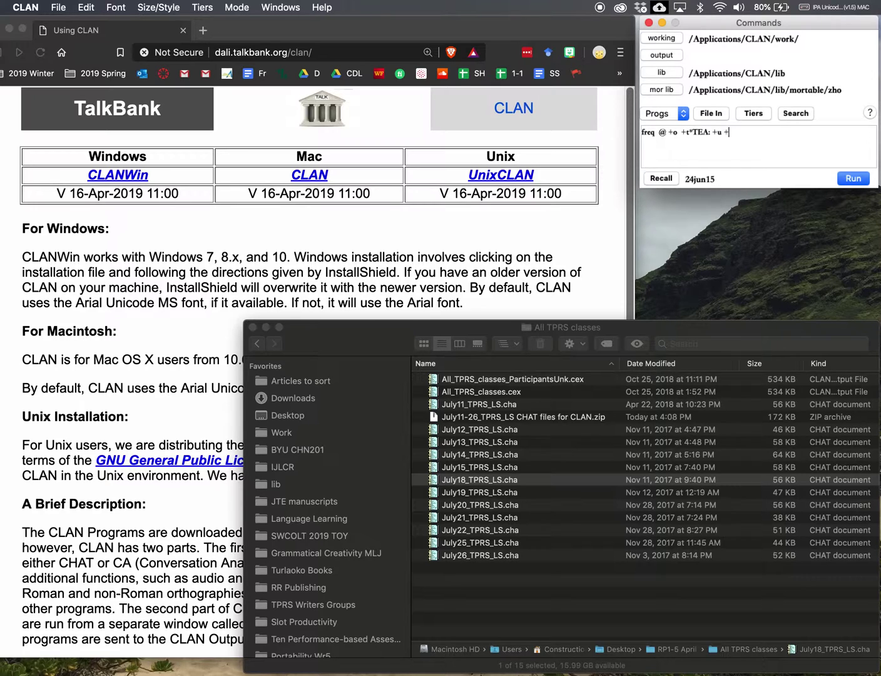
{"action": "type", "text": "o3"}
Step: Remove the +u +o3 options, add -s@, and switch keyboard input to U.S
{"action": "key", "text": "BackSpace"}
{"action": "key", "text": "BackSpace"}
{"action": "key", "text": "BackSpace"}
{"action": "key", "text": "BackSpace"}
{"action": "key", "text": "BackSpace"}
{"action": "key", "text": "BackSpace"}
{"action": "key", "text": "BackSpace"}
{"action": "type", "text": "s"}
{"action": "left_click", "coordinate": [825, 8]}
{"action": "left_click", "coordinate": [814, 51]}
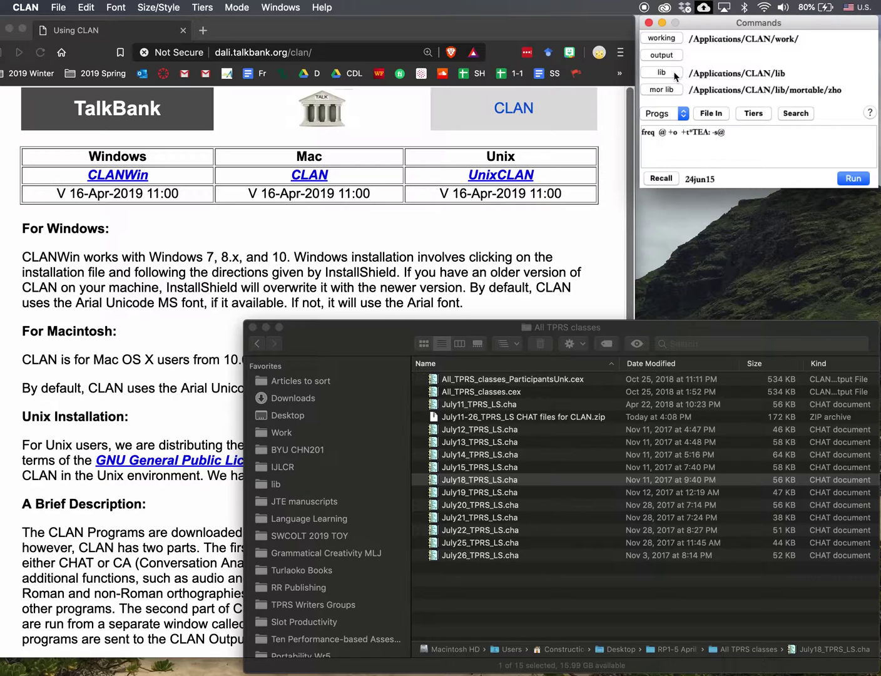
{"action": "left_click", "coordinate": [295, 477]}
Step: Open RP12345_EnglishCut_underscores.cha from the lib folder, browse its words, and close it
{"action": "left_click", "coordinate": [292, 485]}
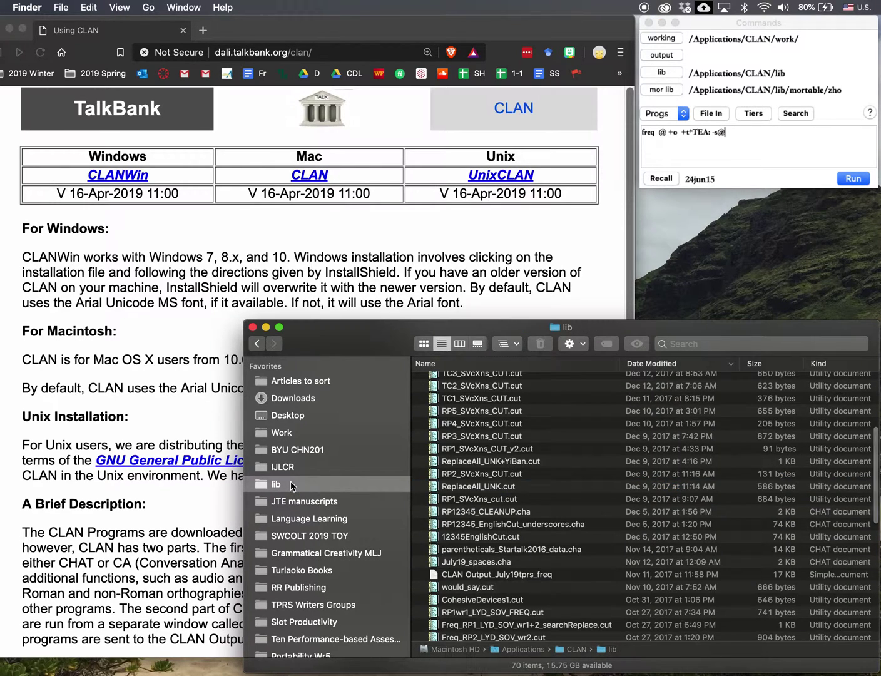
{"action": "scroll", "coordinate": [452, 457], "scroll_direction": "down", "scroll_amount": 1}
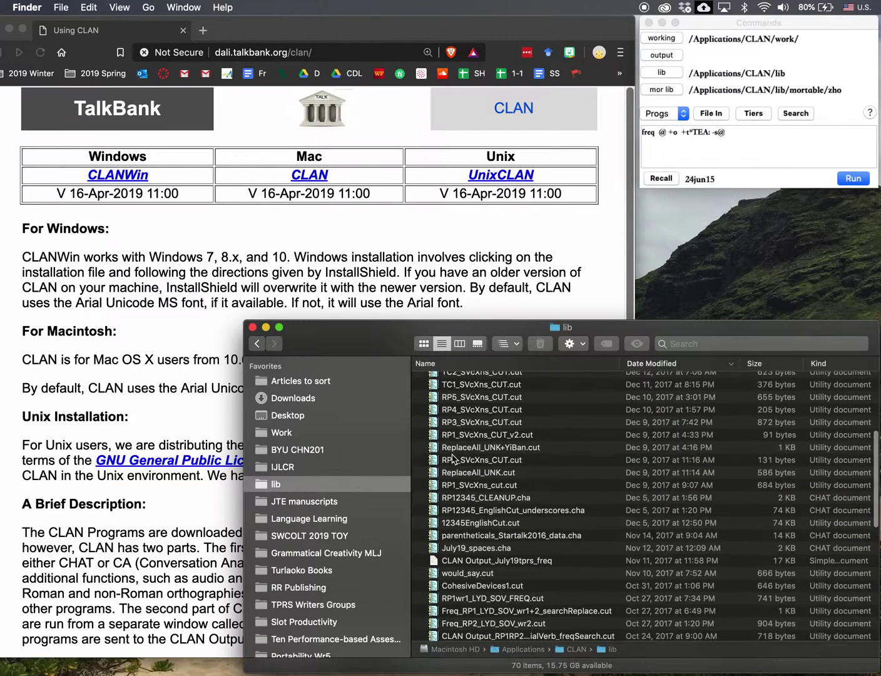
{"action": "left_click", "coordinate": [516, 510]}
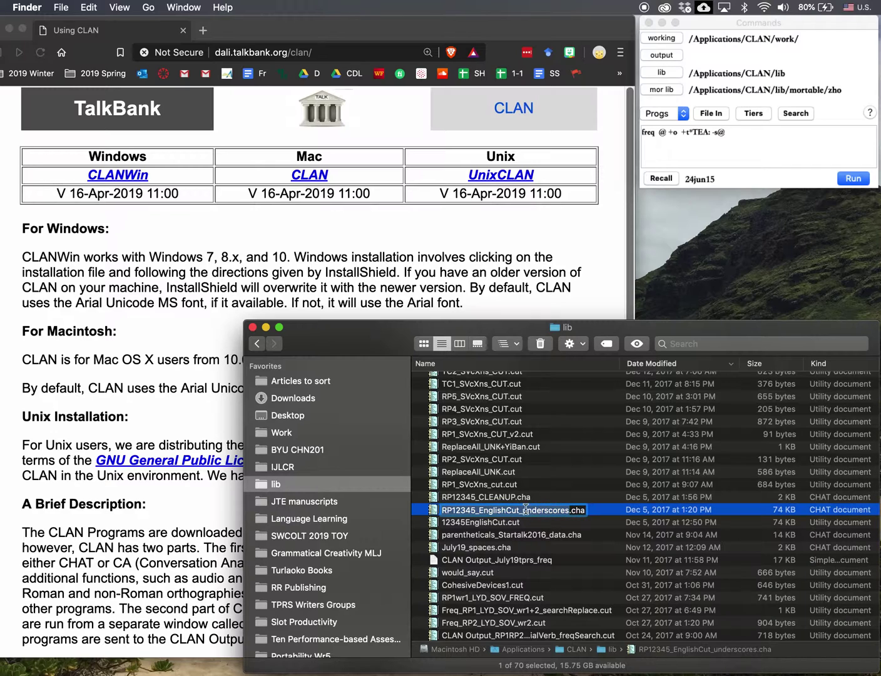
{"action": "left_click", "coordinate": [572, 497]}
{"action": "double_click", "coordinate": [571, 510]}
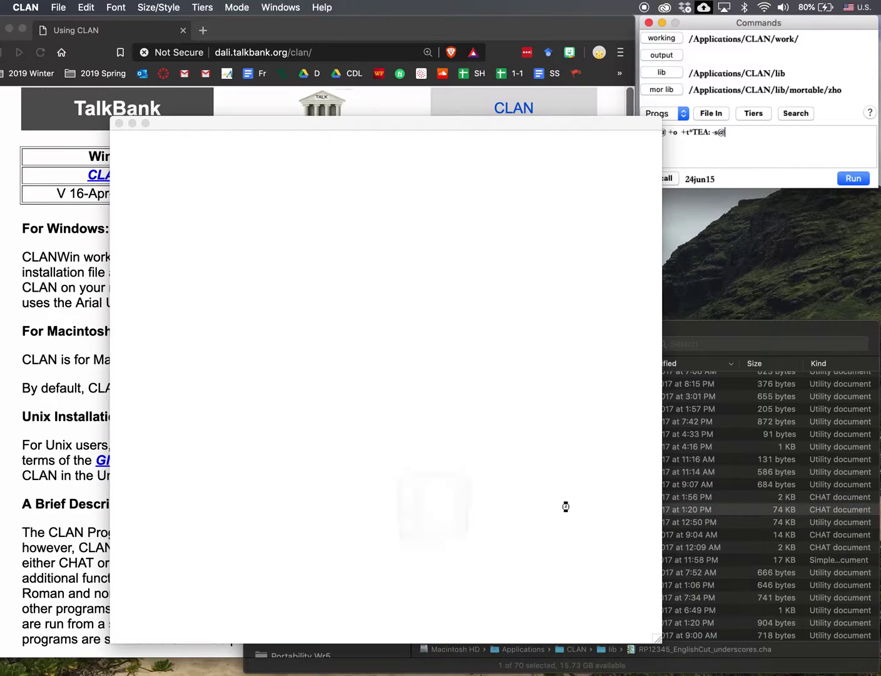
{"action": "scroll", "coordinate": [197, 235], "scroll_direction": "down", "scroll_amount": 2}
{"action": "scroll", "coordinate": [197, 235], "scroll_direction": "up", "scroll_amount": 2}
{"action": "scroll", "coordinate": [140, 172], "scroll_direction": "down", "scroll_amount": 5}
{"action": "scroll", "coordinate": [141, 172], "scroll_direction": "down", "scroll_amount": 5}
{"action": "scroll", "coordinate": [139, 172], "scroll_direction": "down", "scroll_amount": 3}
{"action": "scroll", "coordinate": [139, 172], "scroll_direction": "down", "scroll_amount": 2}
{"action": "scroll", "coordinate": [139, 172], "scroll_direction": "down", "scroll_amount": 2}
{"action": "scroll", "coordinate": [140, 172], "scroll_direction": "down", "scroll_amount": 5}
{"action": "scroll", "coordinate": [139, 172], "scroll_direction": "down", "scroll_amount": 5}
{"action": "scroll", "coordinate": [140, 172], "scroll_direction": "down", "scroll_amount": 5}
{"action": "scroll", "coordinate": [140, 172], "scroll_direction": "down", "scroll_amount": 3}
{"action": "scroll", "coordinate": [140, 172], "scroll_direction": "down", "scroll_amount": 4}
{"action": "scroll", "coordinate": [139, 172], "scroll_direction": "down", "scroll_amount": 4}
{"action": "scroll", "coordinate": [139, 172], "scroll_direction": "down", "scroll_amount": 4}
{"action": "scroll", "coordinate": [139, 172], "scroll_direction": "down", "scroll_amount": 3}
{"action": "scroll", "coordinate": [140, 172], "scroll_direction": "down", "scroll_amount": 5}
{"action": "scroll", "coordinate": [140, 172], "scroll_direction": "down", "scroll_amount": 5}
{"action": "scroll", "coordinate": [140, 172], "scroll_direction": "down", "scroll_amount": 5}
{"action": "scroll", "coordinate": [140, 172], "scroll_direction": "down", "scroll_amount": 2}
{"action": "scroll", "coordinate": [139, 170], "scroll_direction": "down", "scroll_amount": 4}
{"action": "scroll", "coordinate": [140, 170], "scroll_direction": "up", "scroll_amount": 4}
{"action": "scroll", "coordinate": [140, 171], "scroll_direction": "up", "scroll_amount": 1}
{"action": "scroll", "coordinate": [276, 165], "scroll_direction": "up", "scroll_amount": 3}
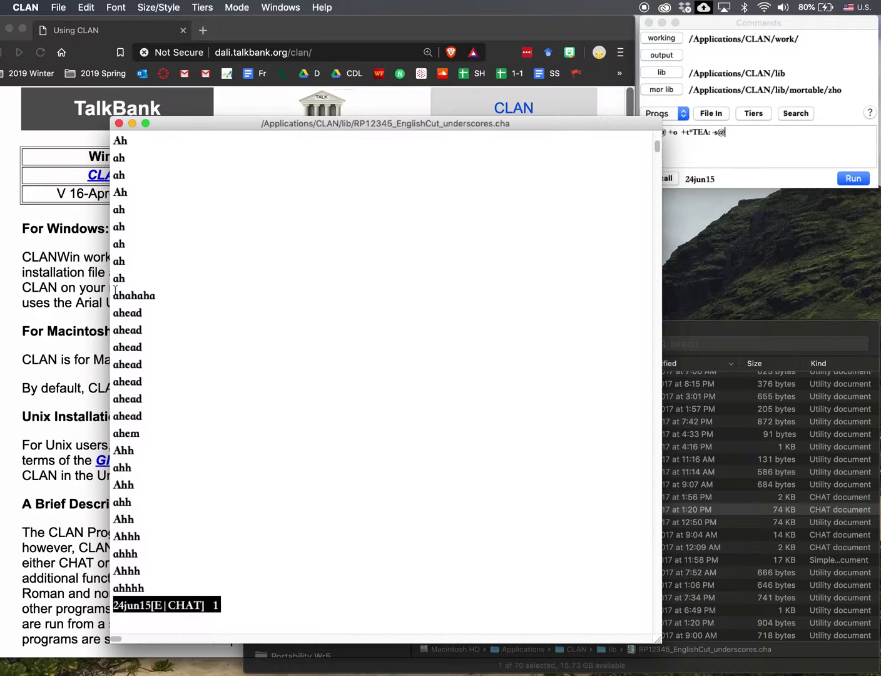
{"action": "scroll", "coordinate": [116, 289], "scroll_direction": "up", "scroll_amount": 5}
{"action": "scroll", "coordinate": [138, 261], "scroll_direction": "up", "scroll_amount": 5}
{"action": "scroll", "coordinate": [138, 254], "scroll_direction": "up", "scroll_amount": 5}
{"action": "scroll", "coordinate": [145, 252], "scroll_direction": "up", "scroll_amount": 5}
{"action": "scroll", "coordinate": [144, 252], "scroll_direction": "up", "scroll_amount": 5}
{"action": "scroll", "coordinate": [145, 251], "scroll_direction": "up", "scroll_amount": 5}
{"action": "scroll", "coordinate": [145, 252], "scroll_direction": "up", "scroll_amount": 5}
{"action": "scroll", "coordinate": [144, 252], "scroll_direction": "up", "scroll_amount": 5}
{"action": "scroll", "coordinate": [145, 252], "scroll_direction": "up", "scroll_amount": 5}
{"action": "scroll", "coordinate": [144, 251], "scroll_direction": "up", "scroll_amount": 5}
{"action": "scroll", "coordinate": [144, 252], "scroll_direction": "up", "scroll_amount": 5}
{"action": "left_click_drag", "start_coordinate": [141, 244], "coordinate": [136, 262]}
{"action": "scroll", "coordinate": [136, 216], "scroll_direction": "up", "scroll_amount": 5}
{"action": "scroll", "coordinate": [137, 216], "scroll_direction": "up", "scroll_amount": 5}
{"action": "left_click", "coordinate": [117, 142]}
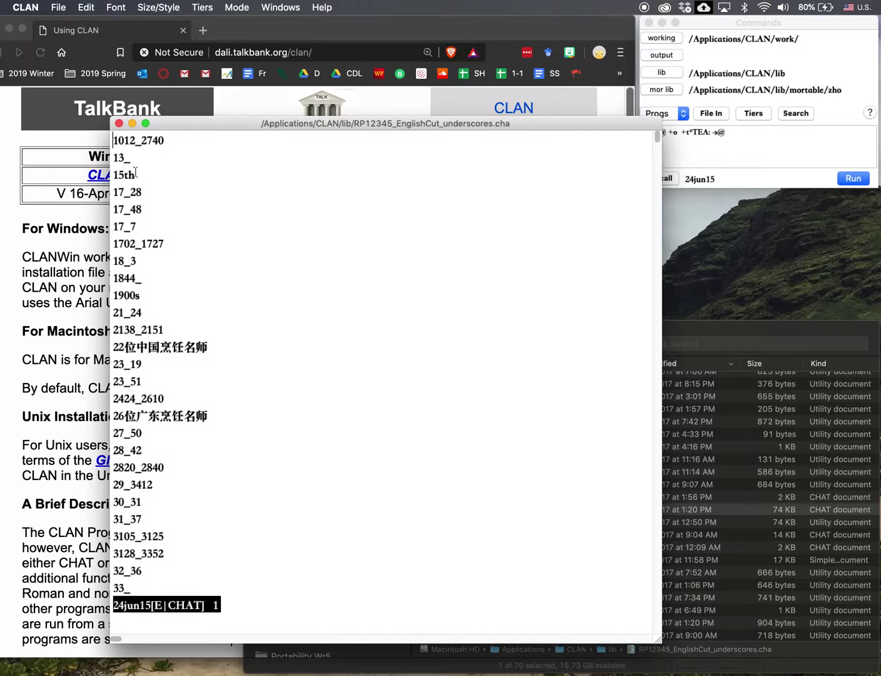
{"action": "left_click", "coordinate": [118, 124]}
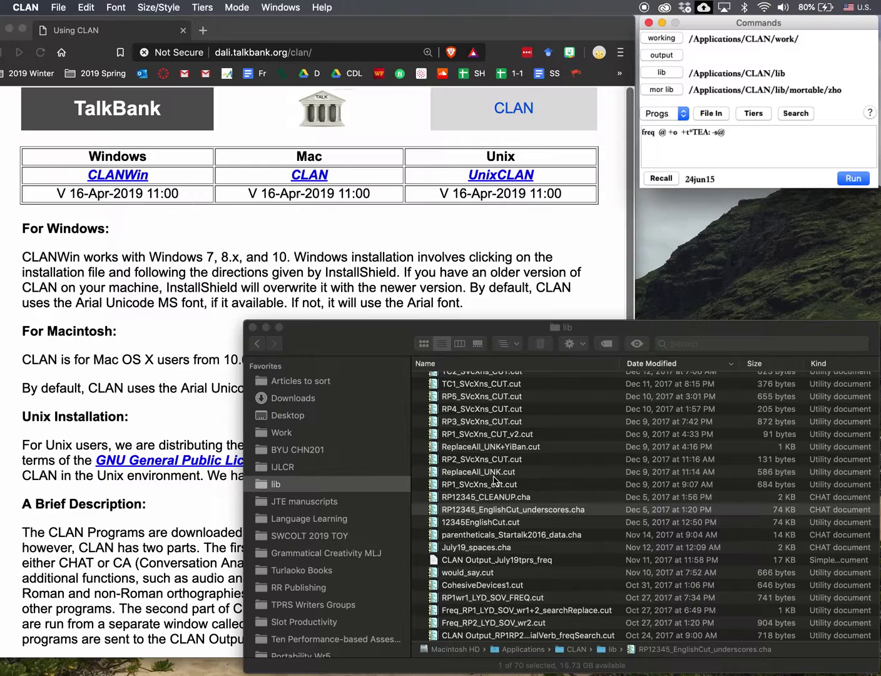
Step: Paste RP12345_EnglishCut_underscores.cha after -s@ and run the teacher-only frequency count
{"action": "left_click", "coordinate": [513, 509]}
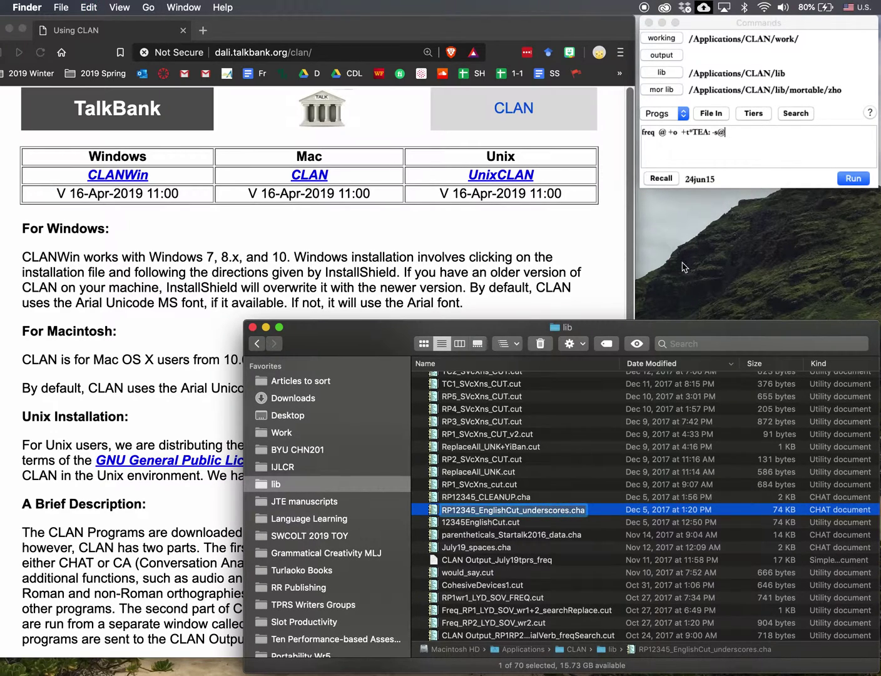
{"action": "left_click", "coordinate": [760, 133]}
{"action": "type", "text": "RP12345_EnglishCut_underscores.cha"}
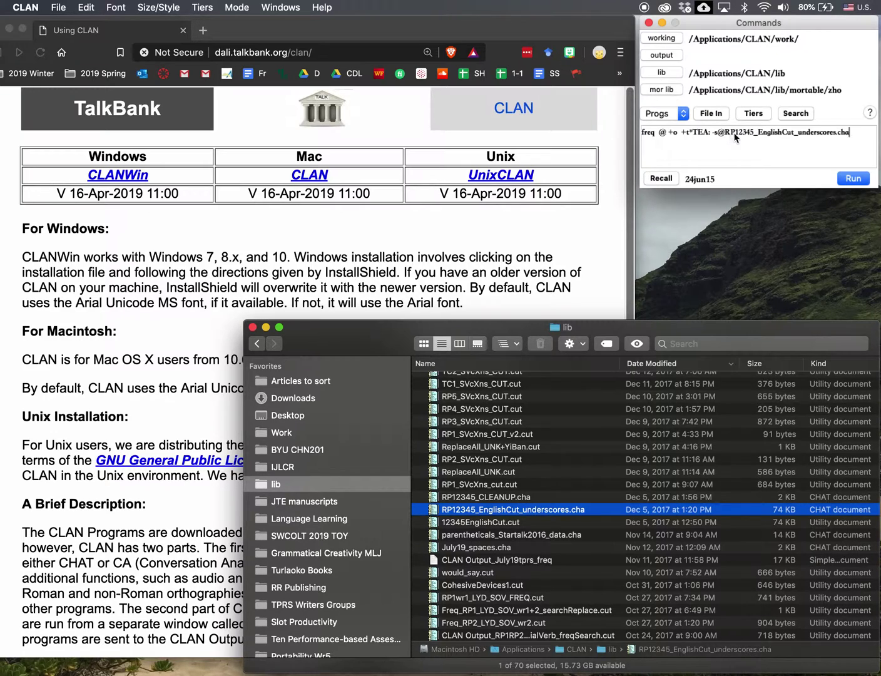
{"action": "left_click", "coordinate": [851, 180]}
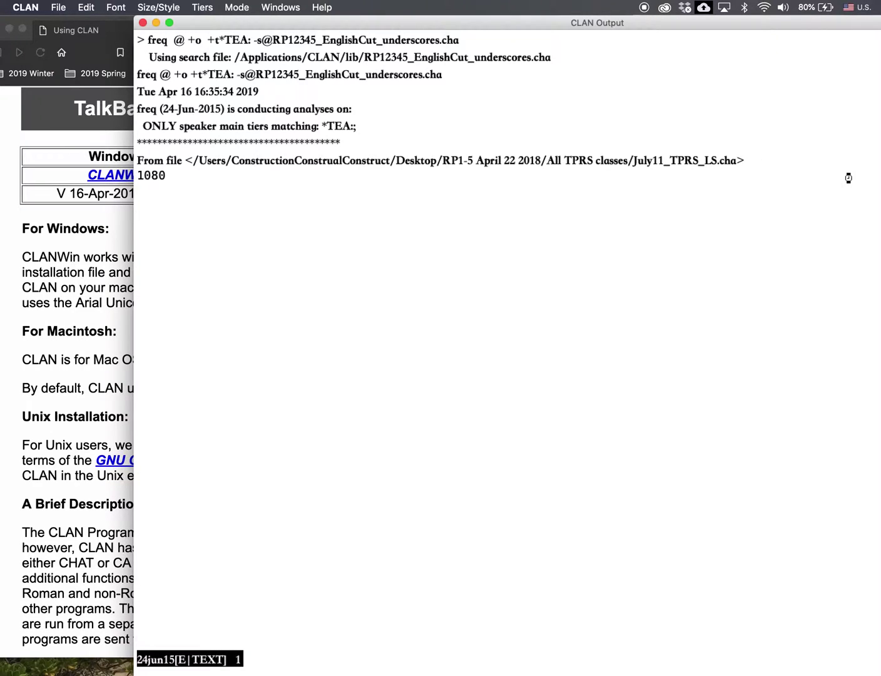
Step: Show the teacher-tier frequency output in Songti SC Black, placing the cursor at 吃 (187)
{"action": "left_click", "coordinate": [210, 124]}
{"action": "left_click", "coordinate": [116, 8]}
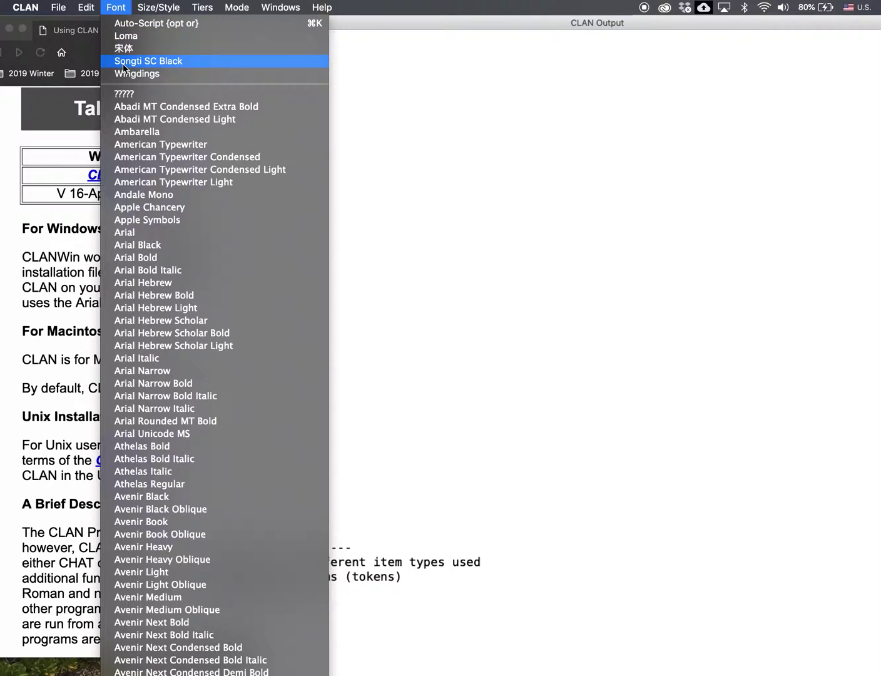
{"action": "left_click", "coordinate": [148, 61]}
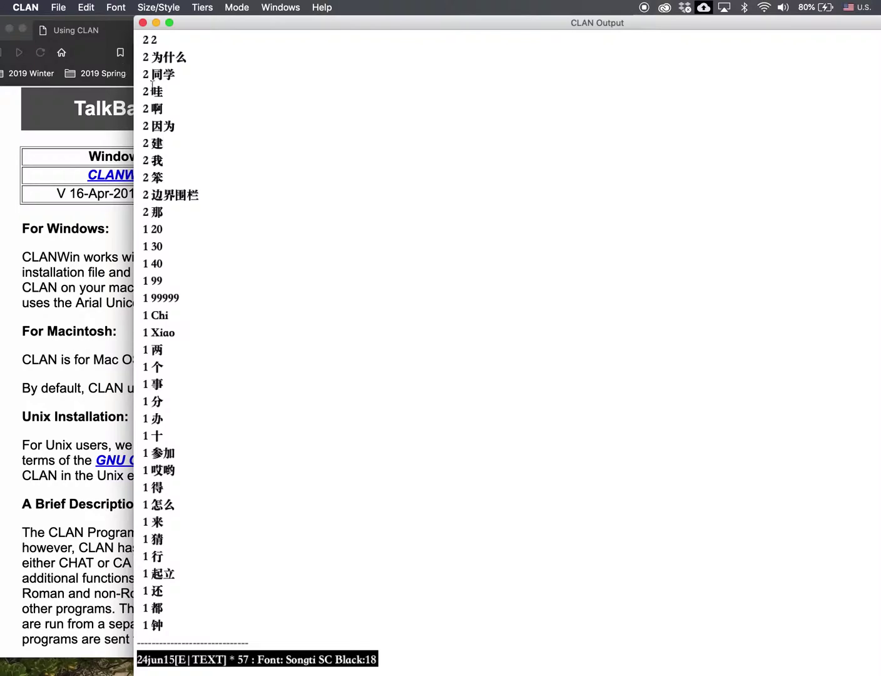
{"action": "scroll", "coordinate": [242, 244], "scroll_direction": "up", "scroll_amount": 5}
{"action": "scroll", "coordinate": [243, 244], "scroll_direction": "up", "scroll_amount": 5}
{"action": "scroll", "coordinate": [242, 244], "scroll_direction": "up", "scroll_amount": 5}
{"action": "scroll", "coordinate": [243, 245], "scroll_direction": "up", "scroll_amount": 5}
{"action": "left_click", "coordinate": [186, 197]}
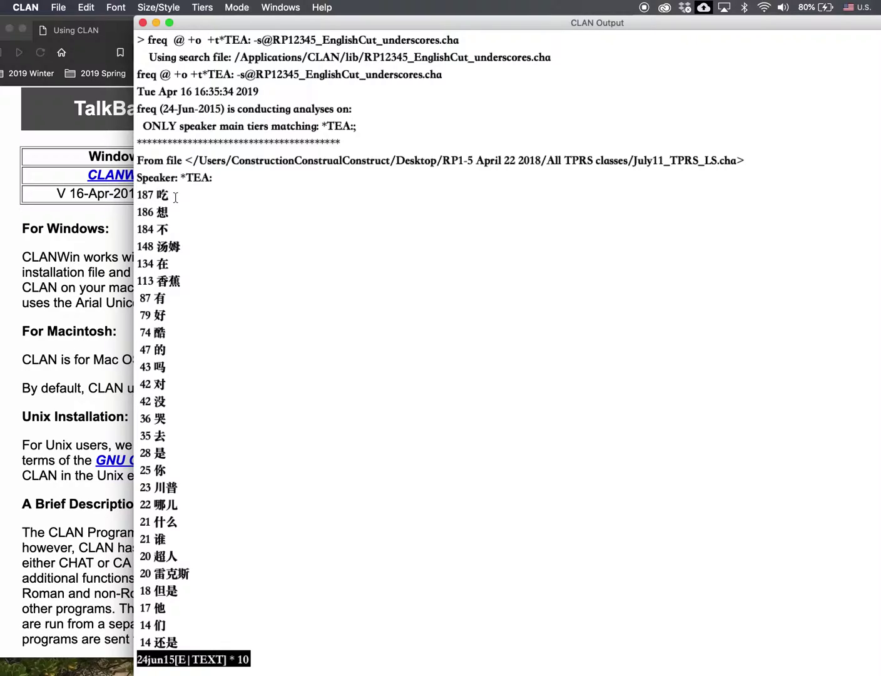
Step: Delete the 148 汤姆 line and its leftover empty line from the list
{"action": "key", "text": "Down"}
{"action": "key", "text": "Down"}
{"action": "left_click", "coordinate": [189, 242]}
{"action": "key", "text": "Right"}
{"action": "key", "text": "Right"}
{"action": "key", "text": "Left"}
{"action": "key", "text": "Right"}
{"action": "key", "text": "Right"}
{"action": "key", "text": "BackSpace"}
{"action": "key", "text": "BackSpace"}
{"action": "key", "text": "BackSpace"}
{"action": "key", "text": "BackSpace"}
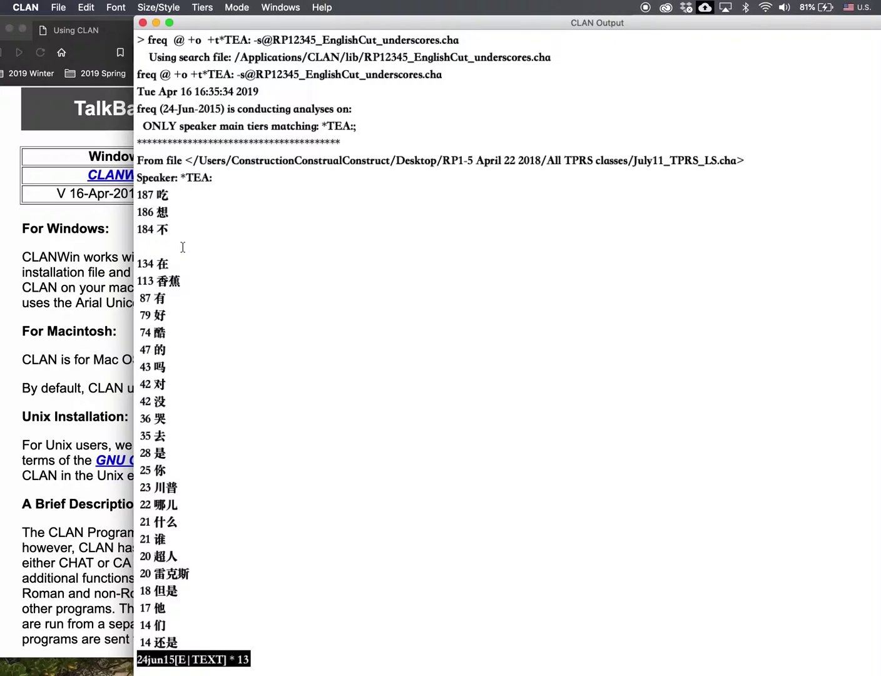
{"action": "key", "text": "BackSpace"}
Step: Delete the 113 香蕉 and 23 川普 lines, leaving the cursor back at 吃
{"action": "left_click", "coordinate": [188, 263]}
{"action": "key", "text": "BackSpace"}
{"action": "key", "text": "BackSpace"}
{"action": "key", "text": "BackSpace"}
{"action": "key", "text": "BackSpace"}
{"action": "key", "text": "BackSpace"}
{"action": "key", "text": "BackSpace"}
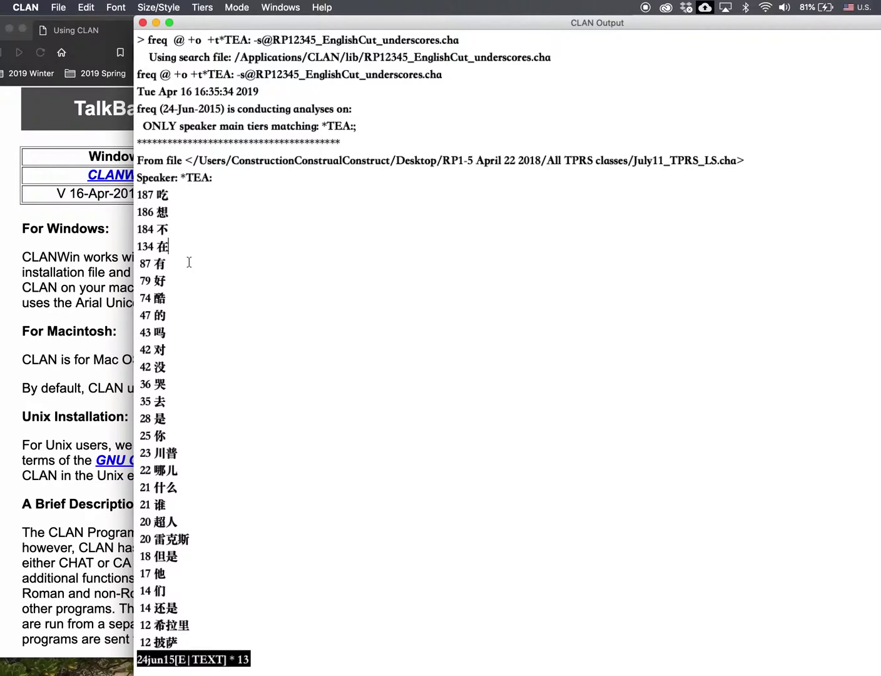
{"action": "scroll", "coordinate": [189, 262], "scroll_direction": "down", "scroll_amount": 2}
{"action": "left_click", "coordinate": [195, 421]}
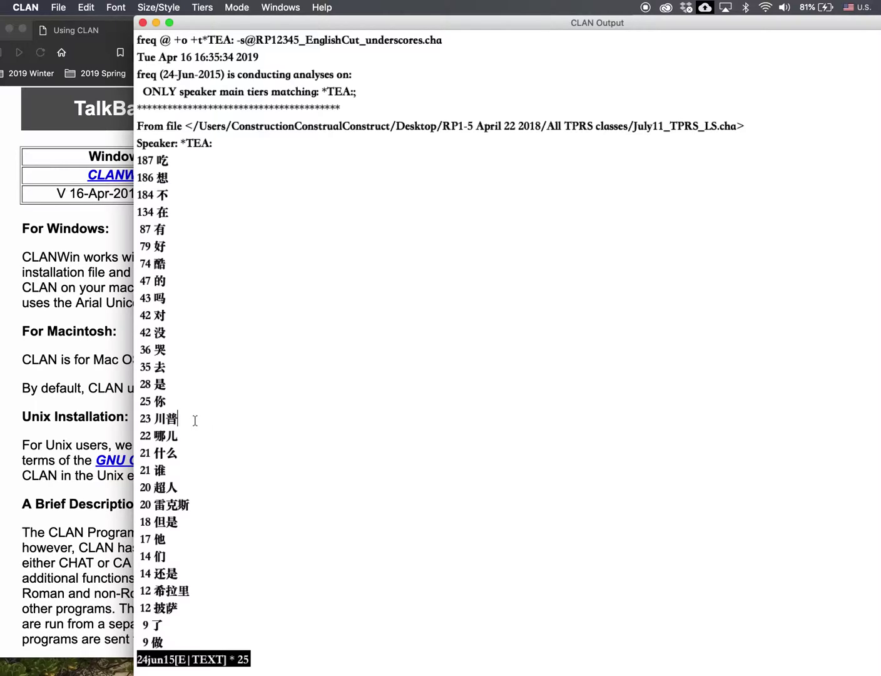
{"action": "key", "text": "BackSpace"}
{"action": "key", "text": "BackSpace"}
{"action": "key", "text": "BackSpace"}
{"action": "key", "text": "BackSpace"}
{"action": "key", "text": "BackSpace"}
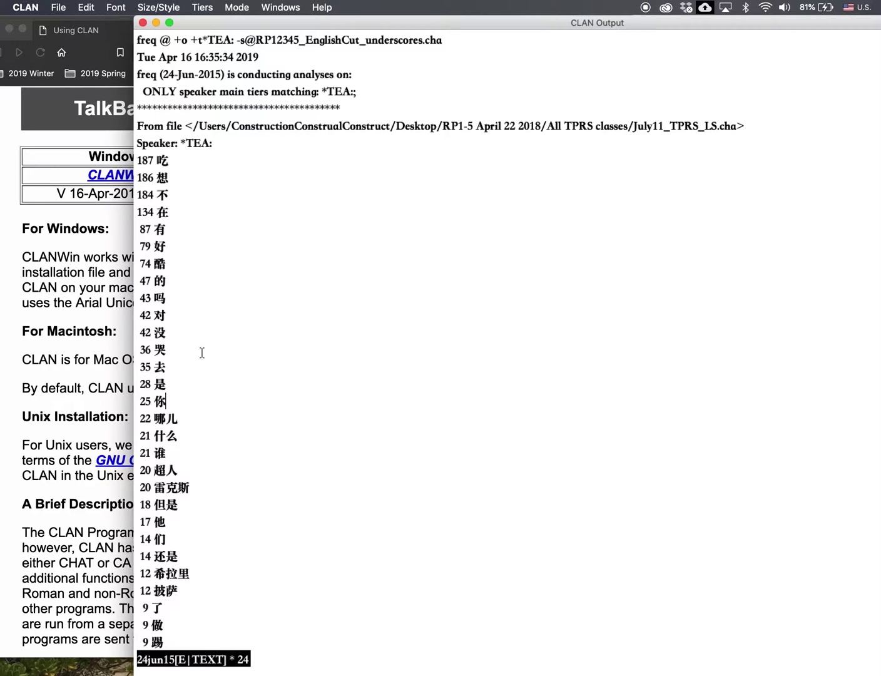
{"action": "scroll", "coordinate": [202, 352], "scroll_direction": "up", "scroll_amount": 2}
{"action": "left_click", "coordinate": [175, 202]}
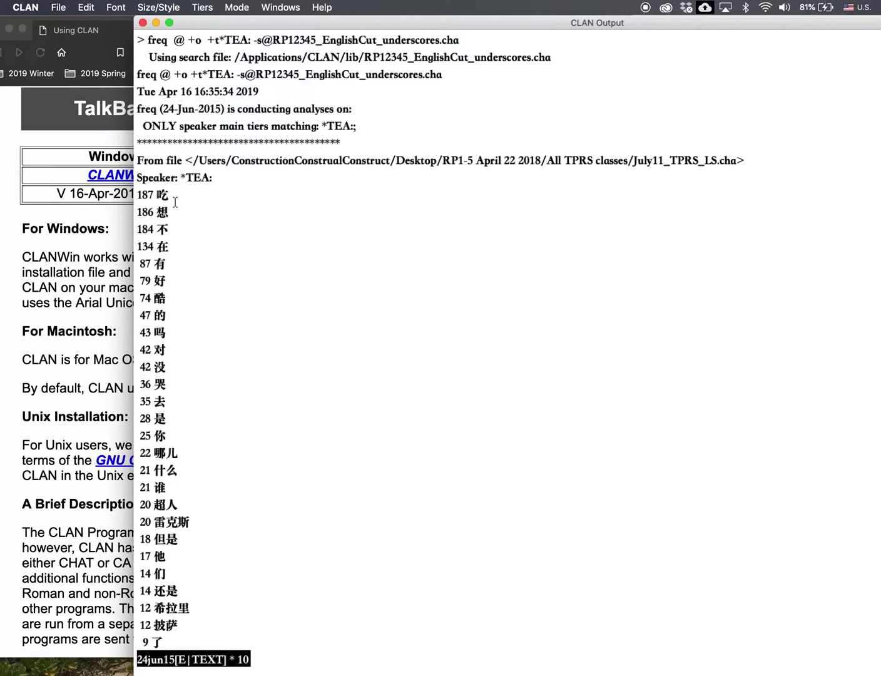
{"action": "left_click", "coordinate": [185, 209]}
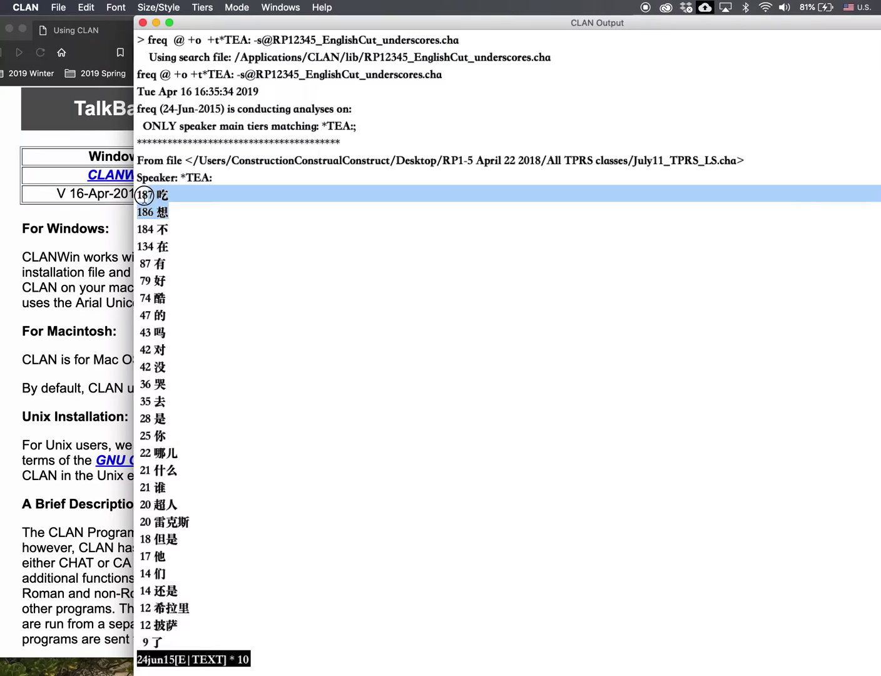
{"action": "left_click", "coordinate": [177, 214]}
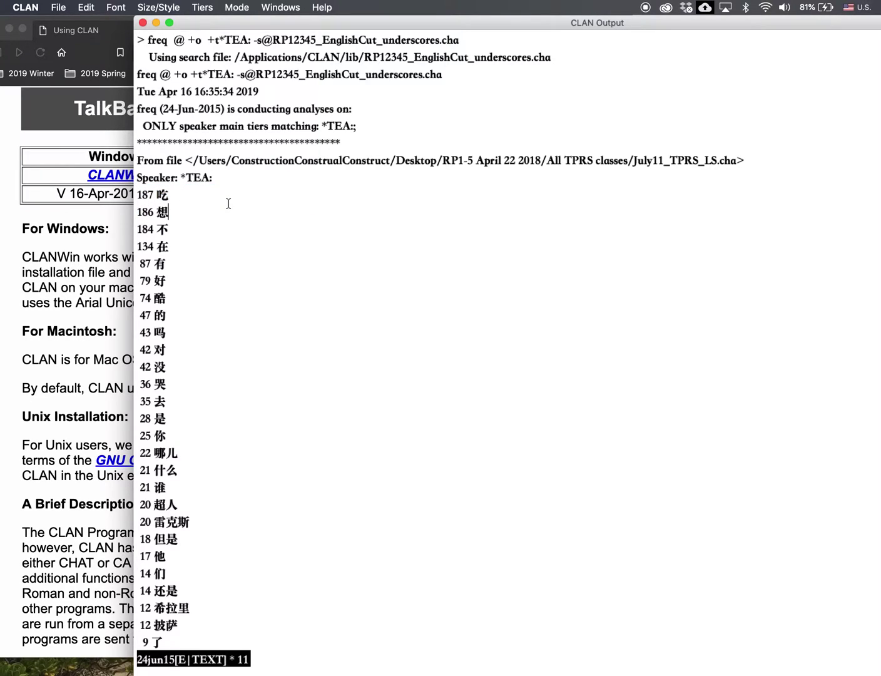
{"action": "scroll", "coordinate": [228, 204], "scroll_direction": "down", "scroll_amount": 5}
{"action": "scroll", "coordinate": [229, 204], "scroll_direction": "down", "scroll_amount": 5}
{"action": "scroll", "coordinate": [228, 204], "scroll_direction": "down", "scroll_amount": 5}
{"action": "scroll", "coordinate": [229, 203], "scroll_direction": "down", "scroll_amount": 4}
{"action": "scroll", "coordinate": [228, 204], "scroll_direction": "down", "scroll_amount": 5}
{"action": "scroll", "coordinate": [229, 204], "scroll_direction": "down", "scroll_amount": 5}
{"action": "left_click", "coordinate": [172, 571]}
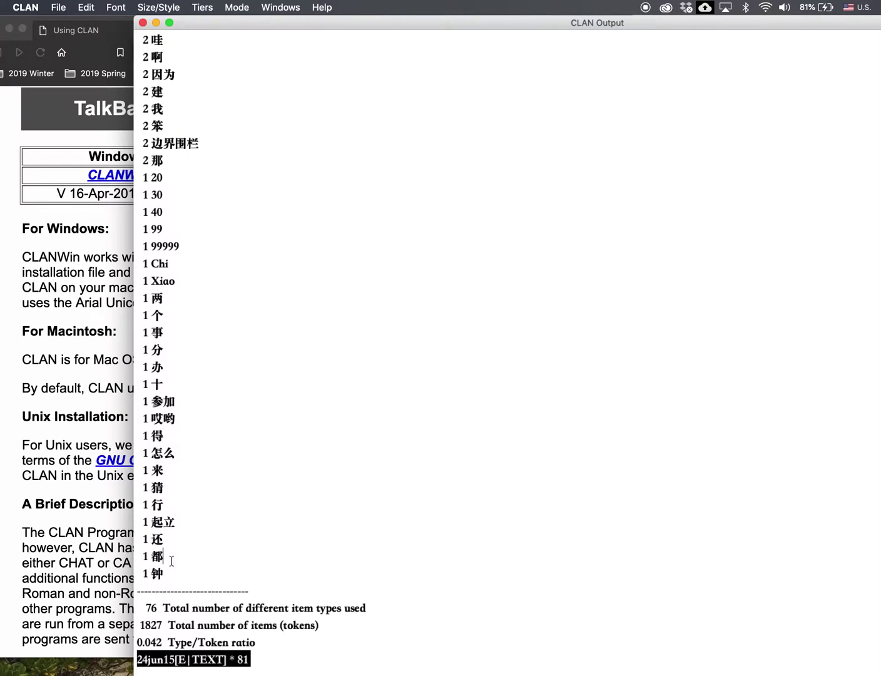
{"action": "key", "text": "Up"}
{"action": "key", "text": "Up"}
{"action": "left_click", "coordinate": [179, 474]}
{"action": "left_click", "coordinate": [175, 452]}
{"action": "left_click", "coordinate": [180, 389]}
{"action": "scroll", "coordinate": [179, 348], "scroll_direction": "up", "scroll_amount": 4}
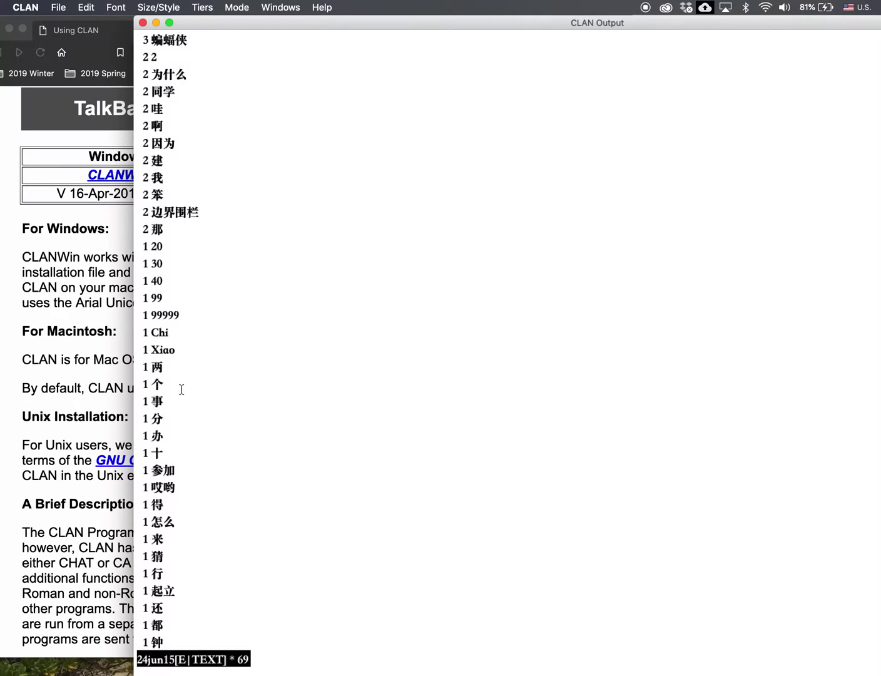
{"action": "scroll", "coordinate": [199, 241], "scroll_direction": "up", "scroll_amount": 3}
{"action": "scroll", "coordinate": [200, 241], "scroll_direction": "up", "scroll_amount": 4}
{"action": "left_click", "coordinate": [198, 260]}
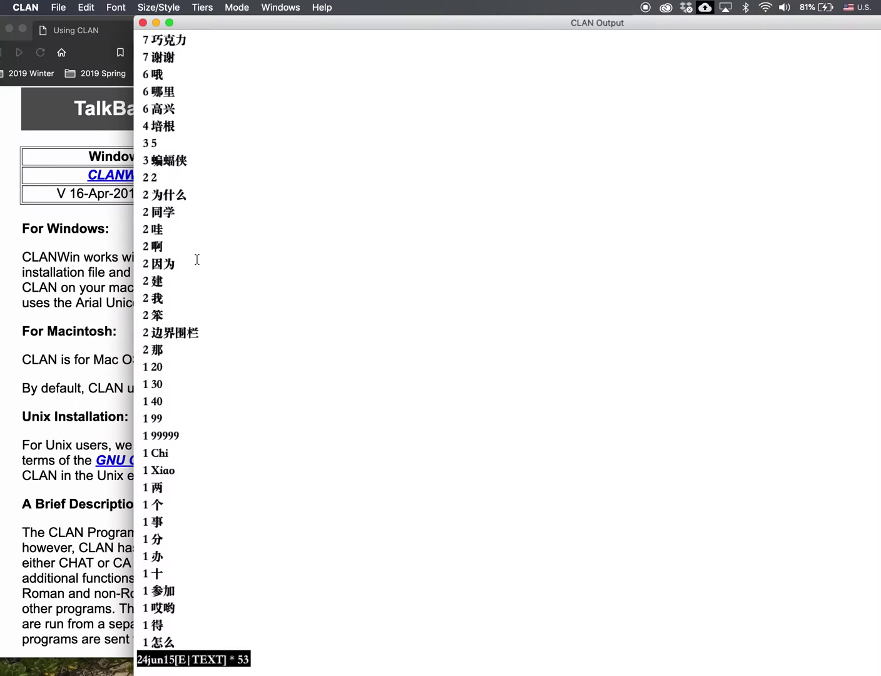
{"action": "left_click", "coordinate": [191, 199]}
{"action": "left_click", "coordinate": [181, 213]}
{"action": "left_click", "coordinate": [178, 229]}
{"action": "scroll", "coordinate": [178, 229], "scroll_direction": "up", "scroll_amount": 1}
{"action": "scroll", "coordinate": [178, 230], "scroll_direction": "up", "scroll_amount": 2}
{"action": "left_click", "coordinate": [175, 194]}
{"action": "left_click", "coordinate": [183, 216]}
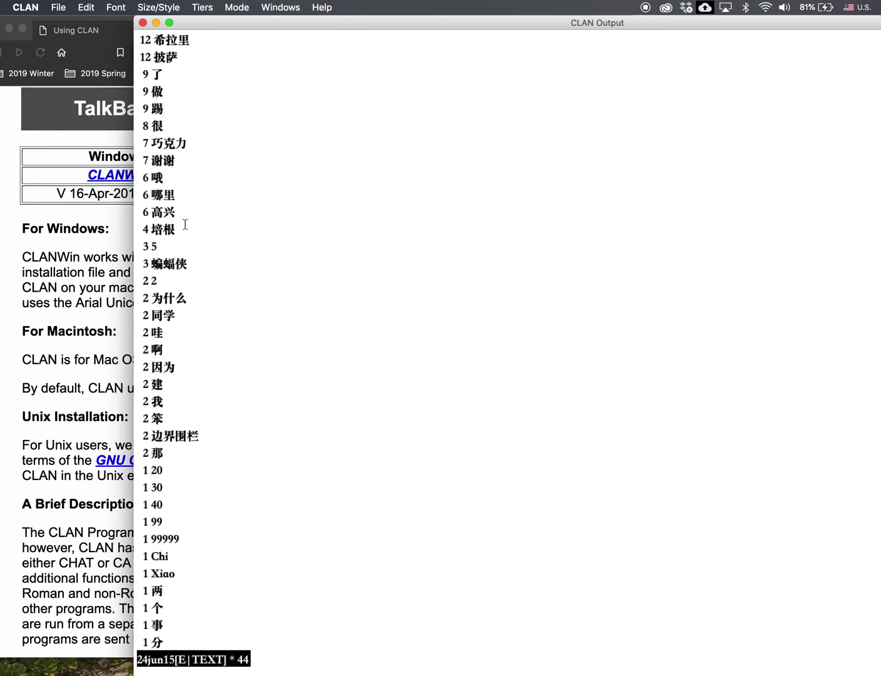
{"action": "left_click", "coordinate": [187, 193]}
{"action": "scroll", "coordinate": [187, 192], "scroll_direction": "up", "scroll_amount": 3}
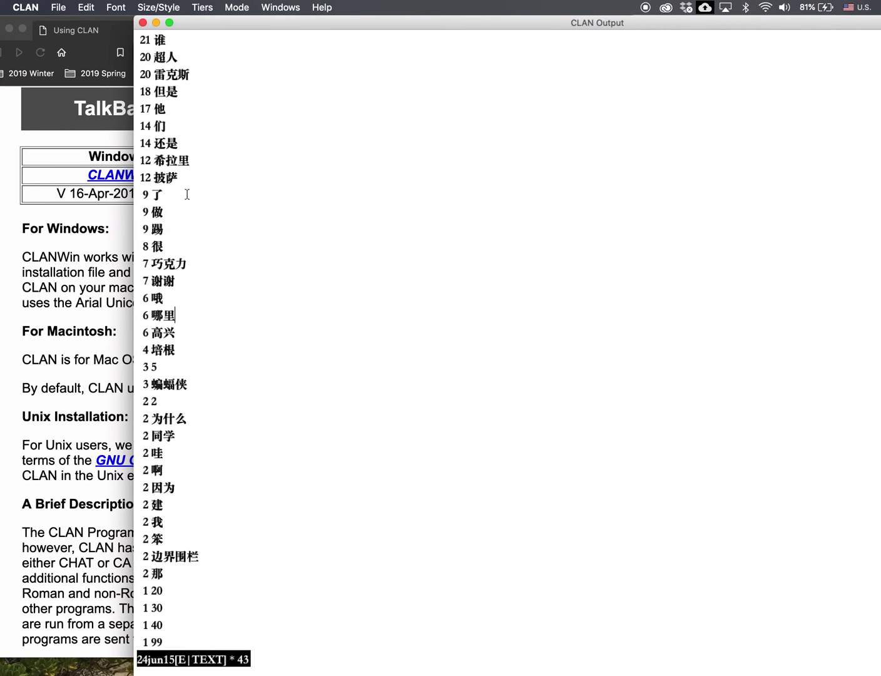
{"action": "left_click", "coordinate": [187, 280]}
{"action": "left_click", "coordinate": [195, 221]}
{"action": "scroll", "coordinate": [195, 221], "scroll_direction": "up", "scroll_amount": 2}
{"action": "scroll", "coordinate": [195, 220], "scroll_direction": "down", "scroll_amount": 5}
{"action": "scroll", "coordinate": [193, 215], "scroll_direction": "up", "scroll_amount": 5}
{"action": "scroll", "coordinate": [193, 215], "scroll_direction": "up", "scroll_amount": 3}
{"action": "scroll", "coordinate": [194, 215], "scroll_direction": "down", "scroll_amount": 3}
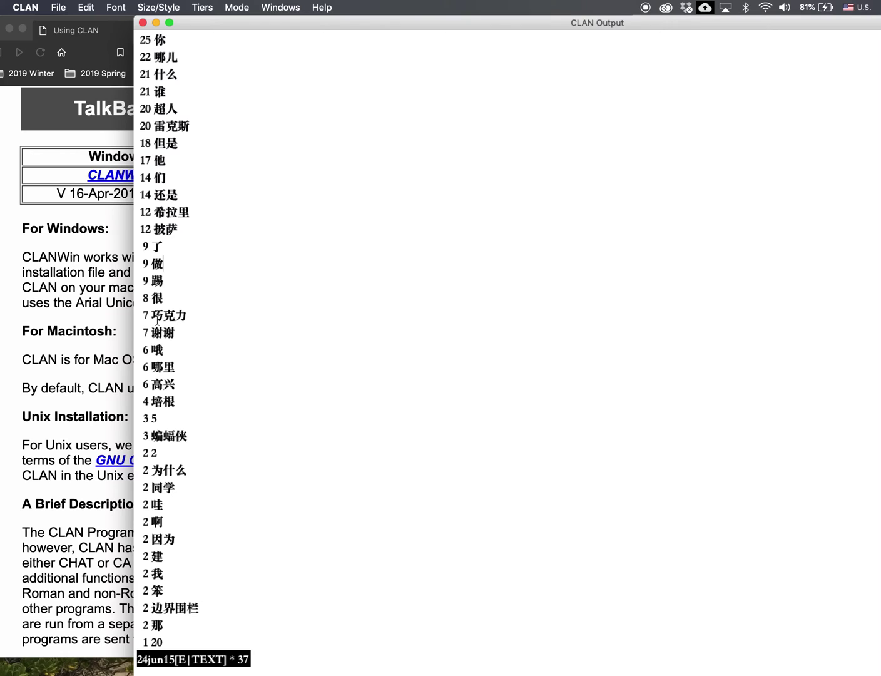
{"action": "scroll", "coordinate": [217, 323], "scroll_direction": "up", "scroll_amount": 3}
{"action": "scroll", "coordinate": [216, 324], "scroll_direction": "up", "scroll_amount": 5}
{"action": "scroll", "coordinate": [217, 324], "scroll_direction": "up", "scroll_amount": 4}
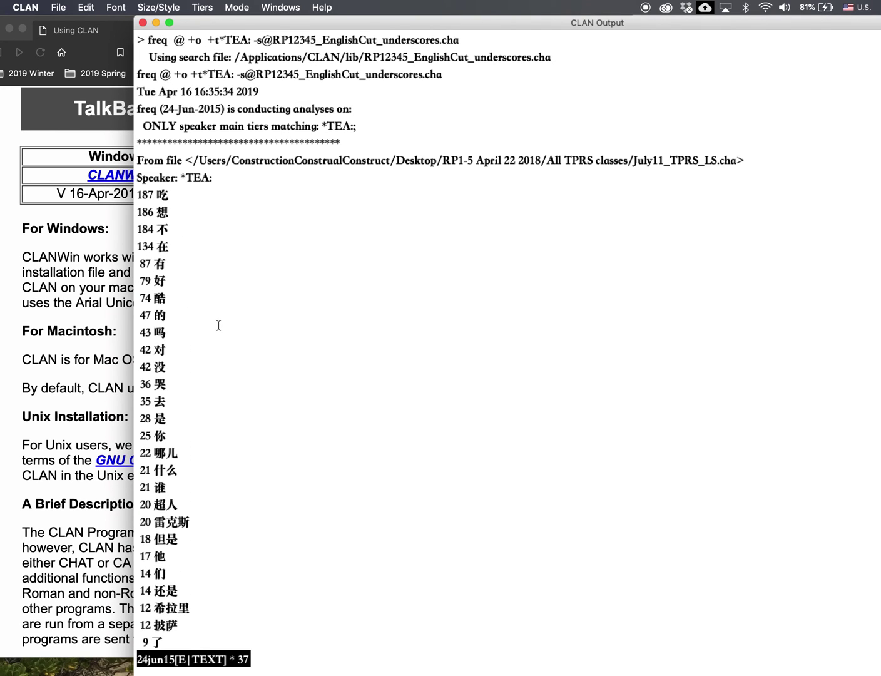
{"action": "left_click_drag", "start_coordinate": [143, 189], "coordinate": [224, 283]}
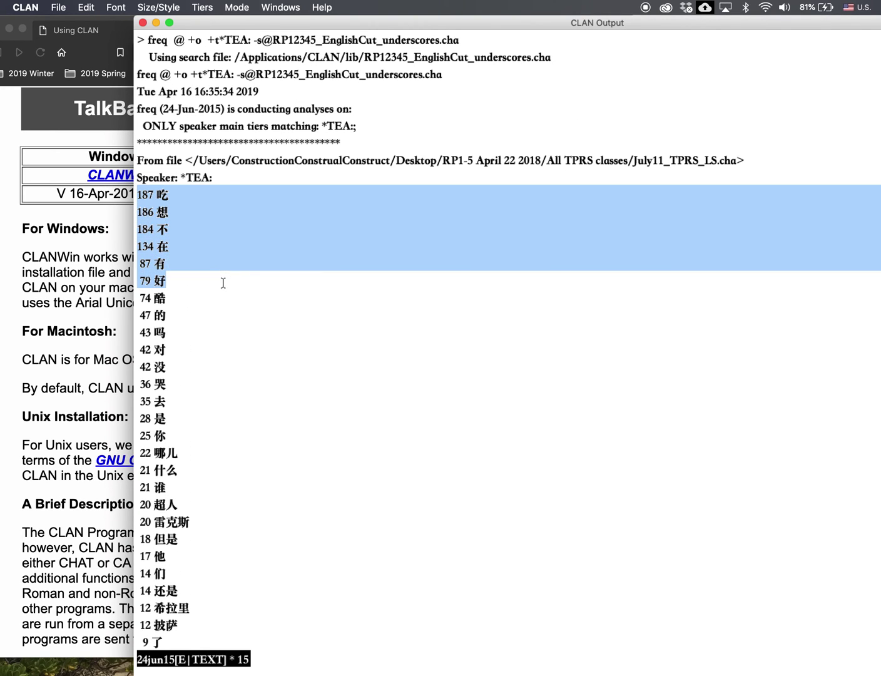
{"action": "left_click", "coordinate": [225, 283]}
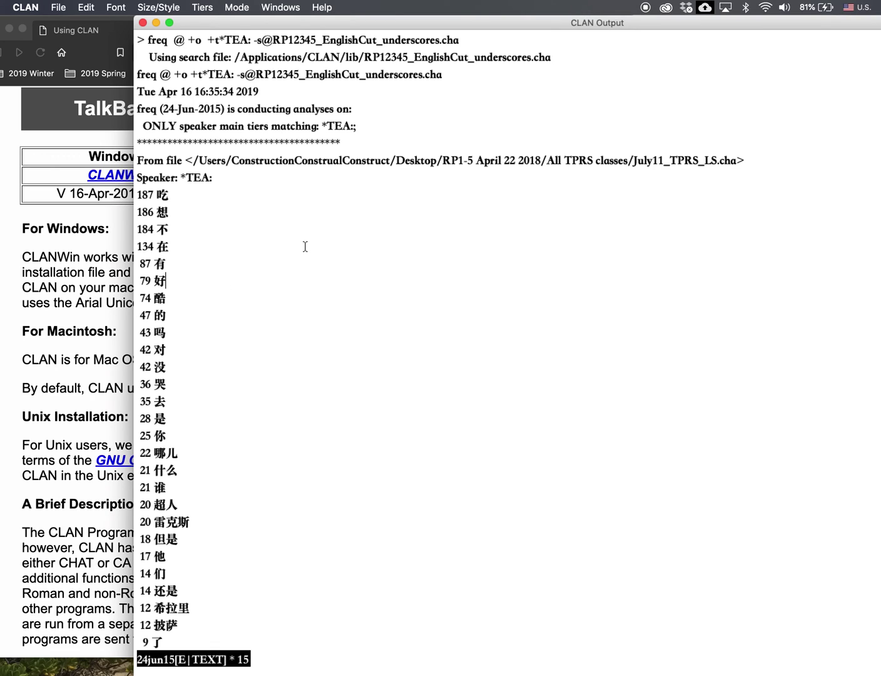